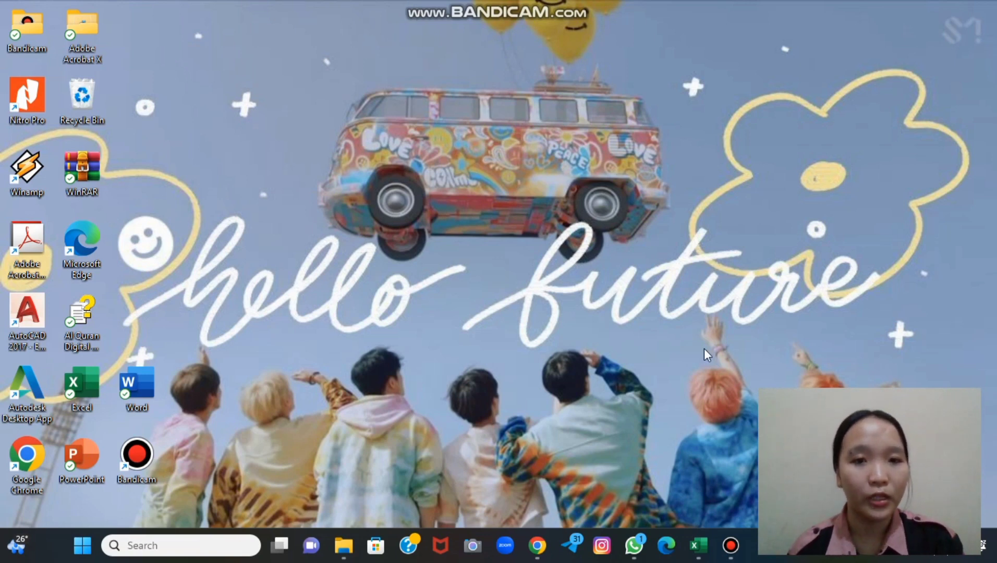
- Switch to the Excel workbook and enter the scores 98, 75, 65, 60 and 15 in cells E3 to E7 under Nilai
click(697, 545)
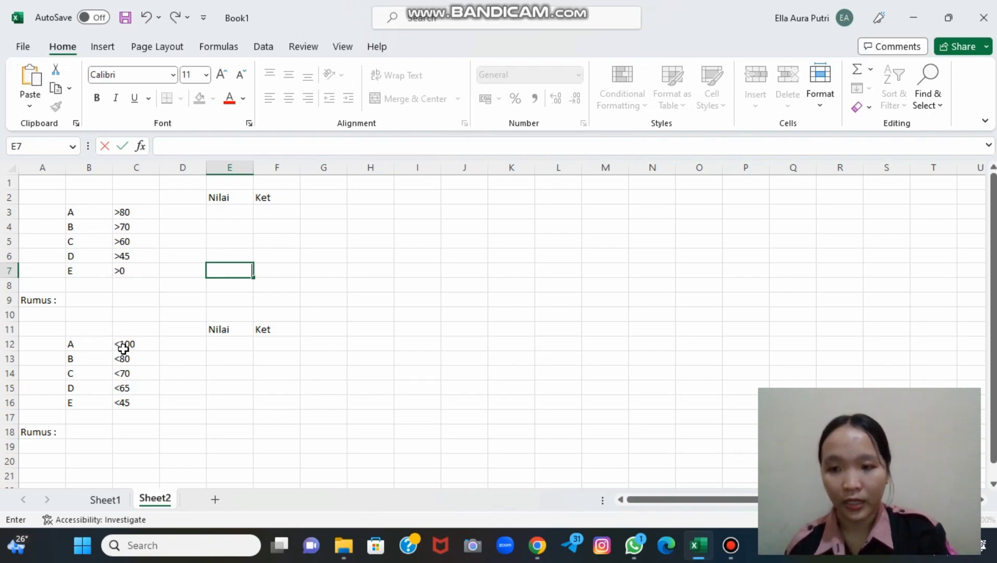
double_click(226, 211)
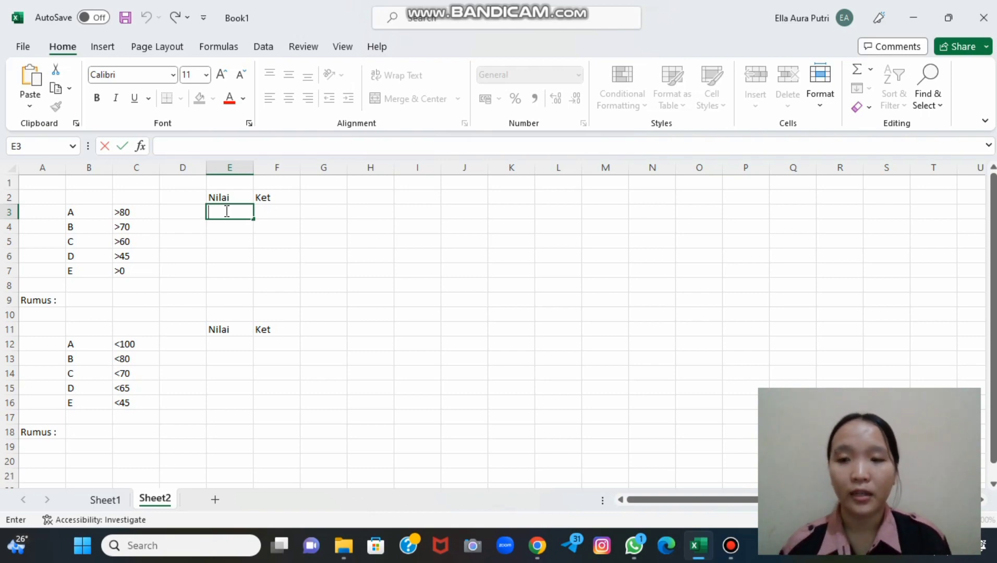
text(98)
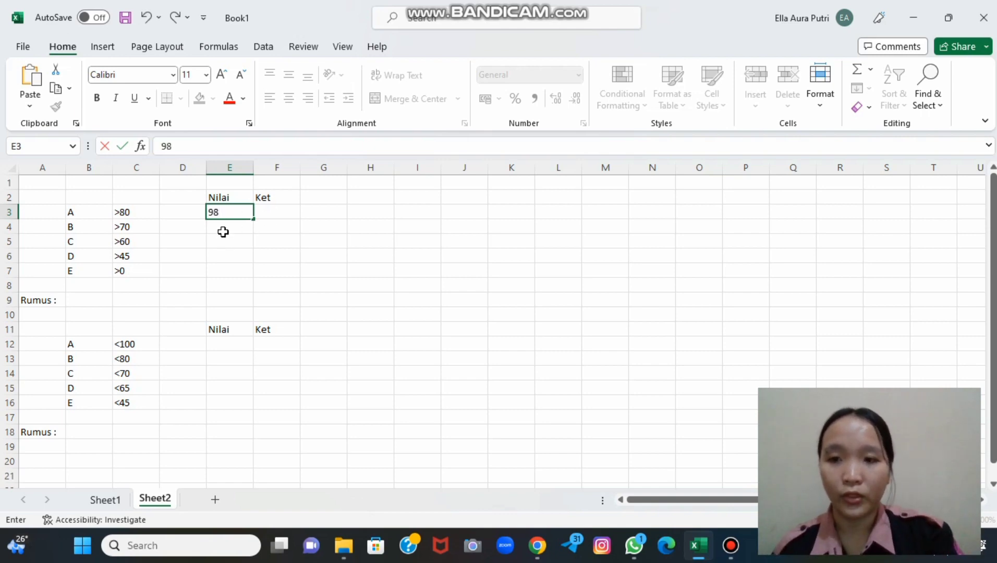
click(223, 231)
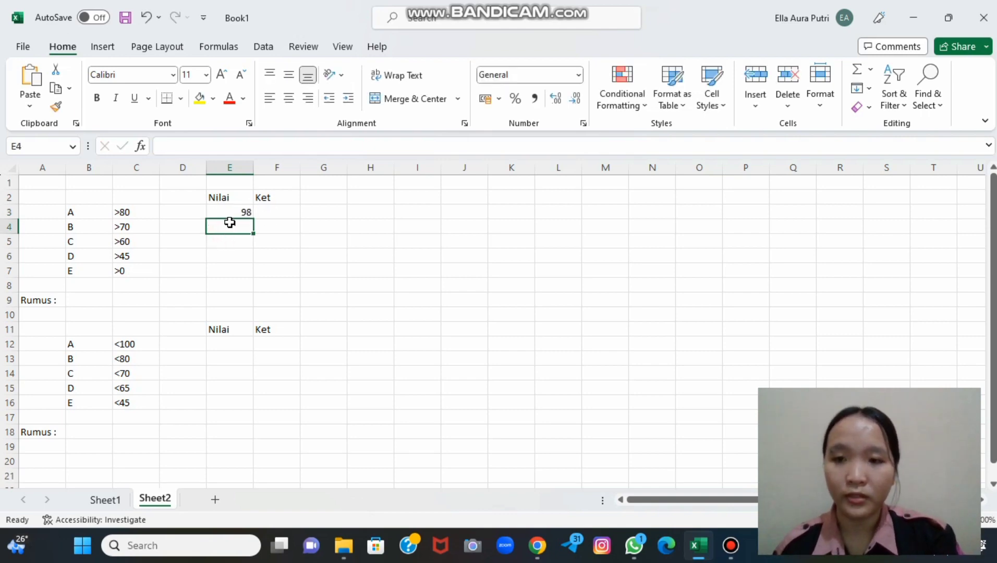
text(75)
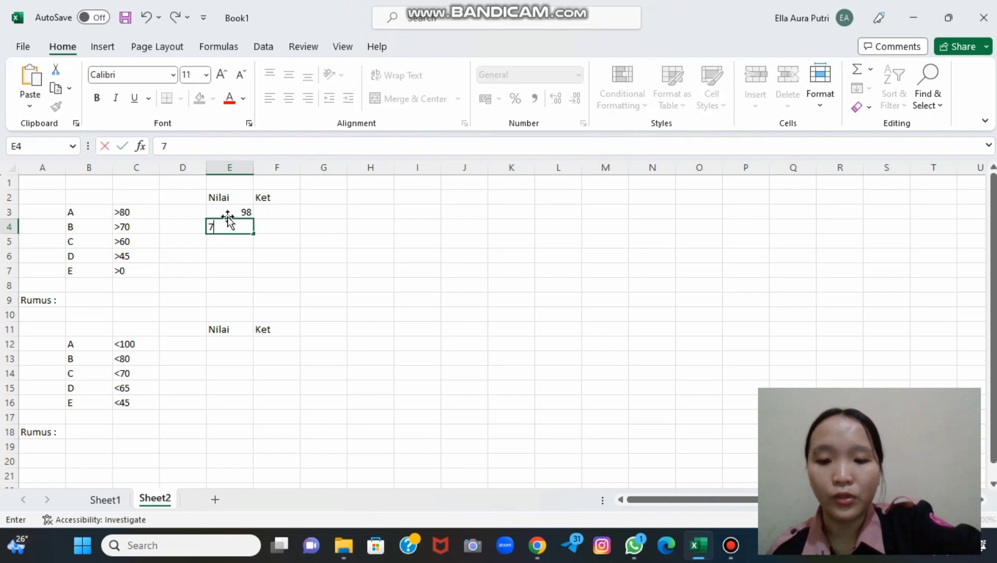
click(238, 242)
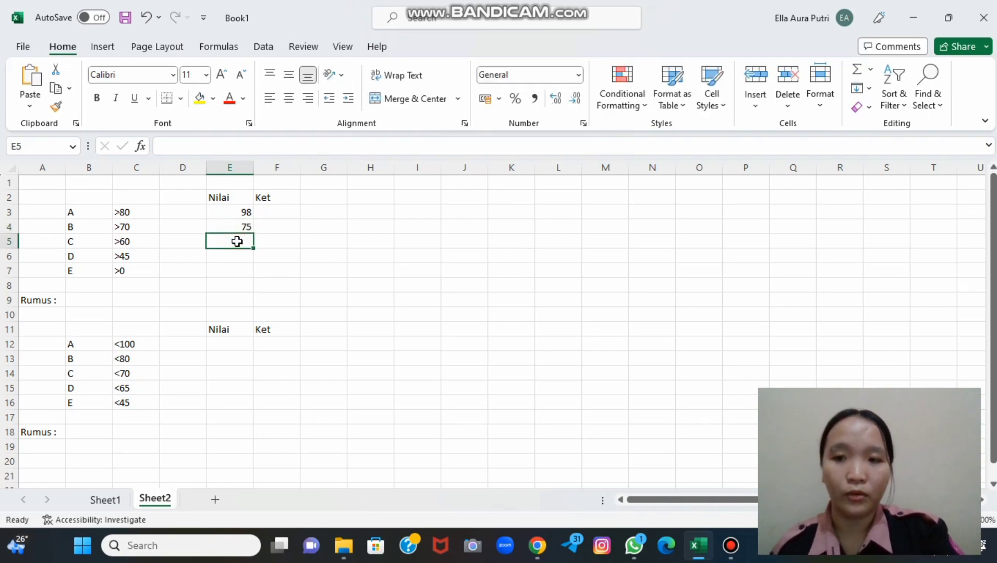
text(65)
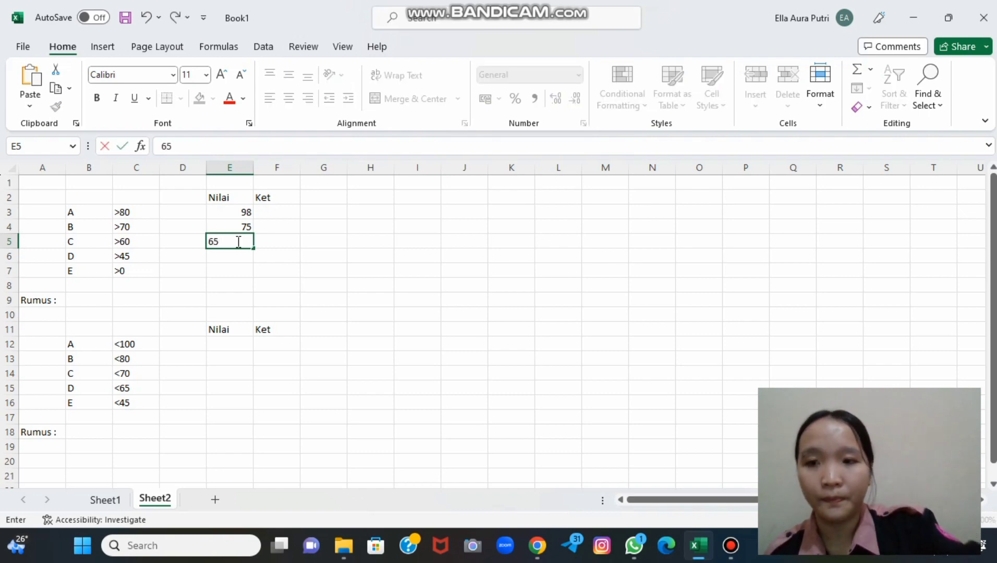
click(232, 258)
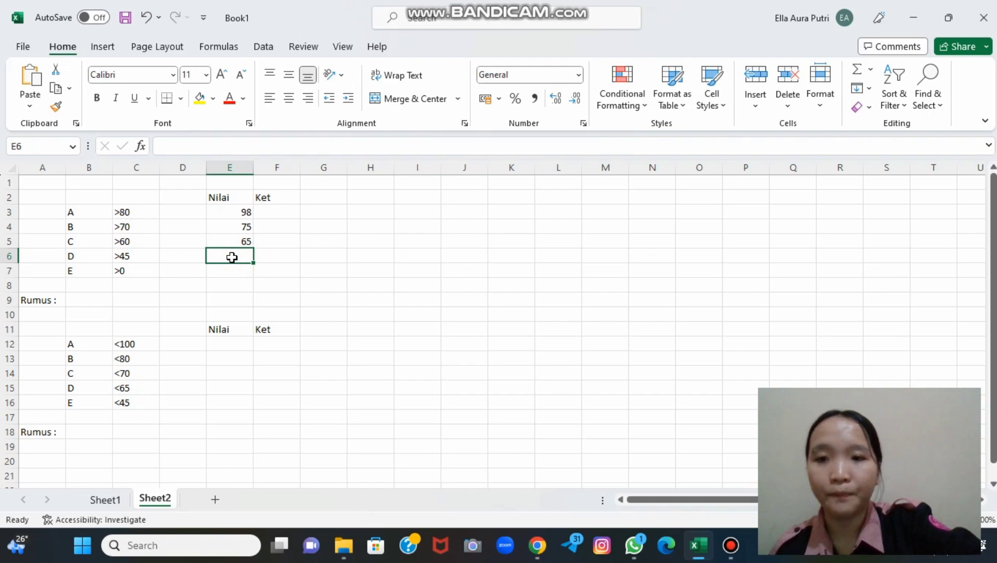
text(60)
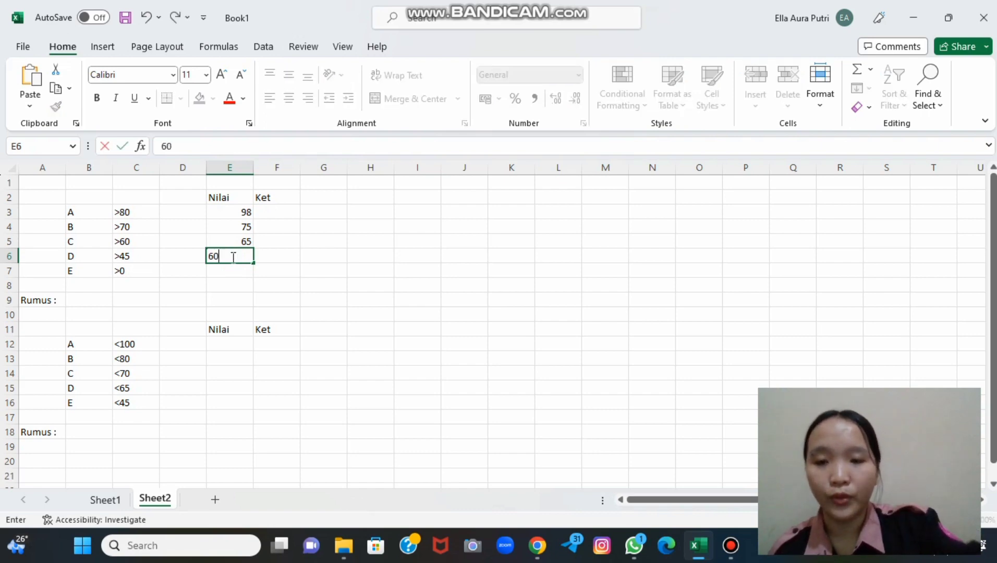
click(238, 272)
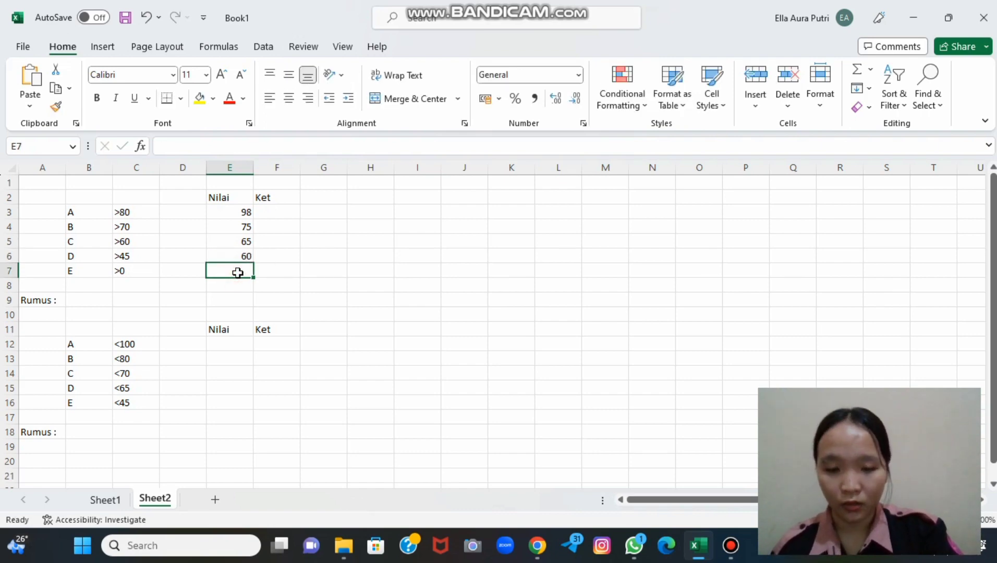
text(15)
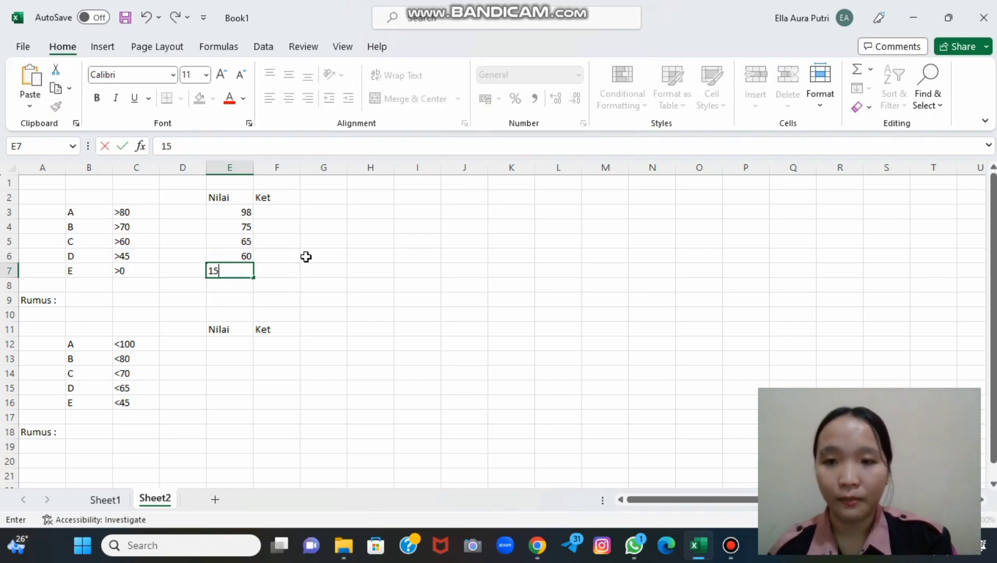
- Start an IF formula in F3 under Ket that returns "A" when E3>80, using semicolons as argument separators
click(275, 212)
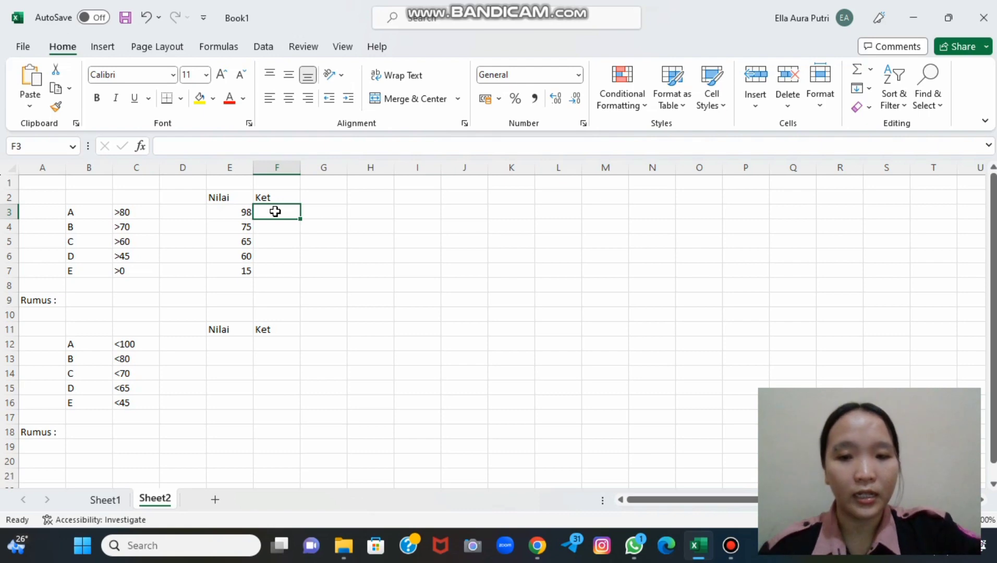
text(=)
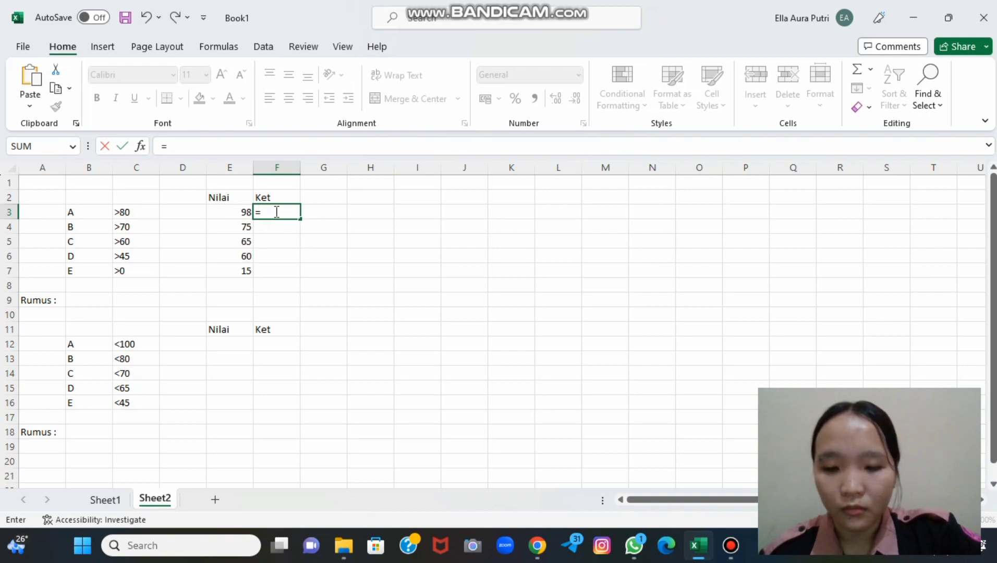
text(IF)
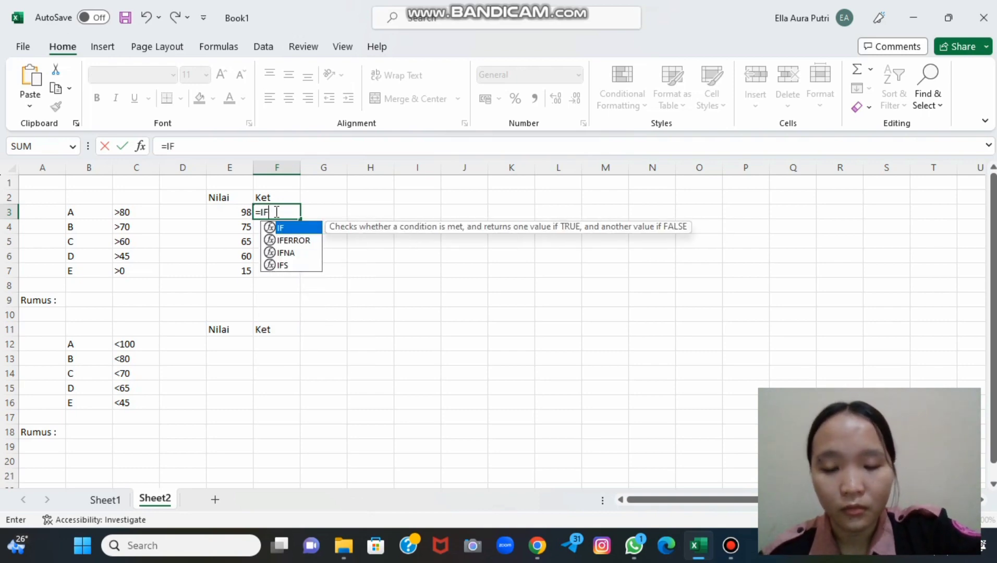
text(()
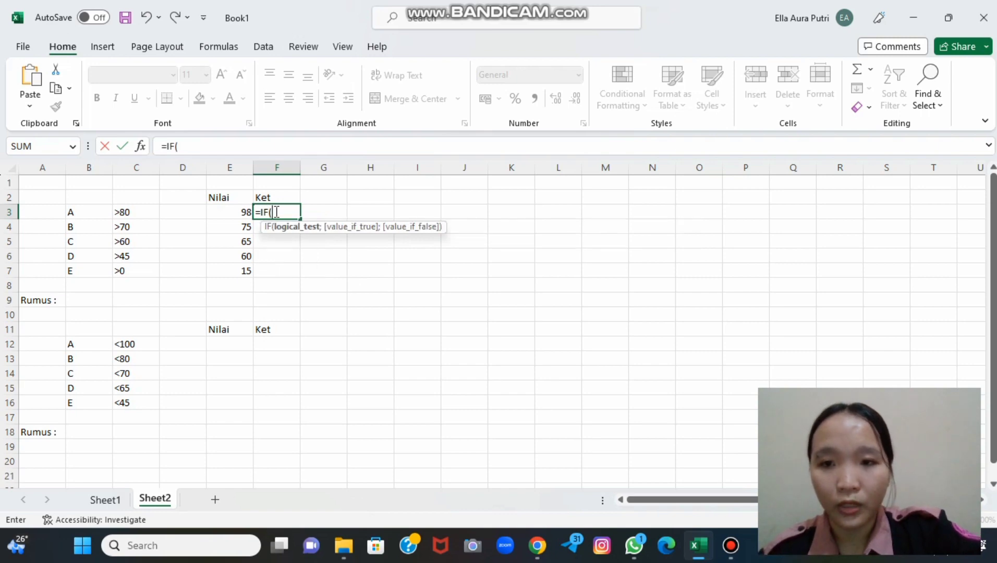
click(234, 212)
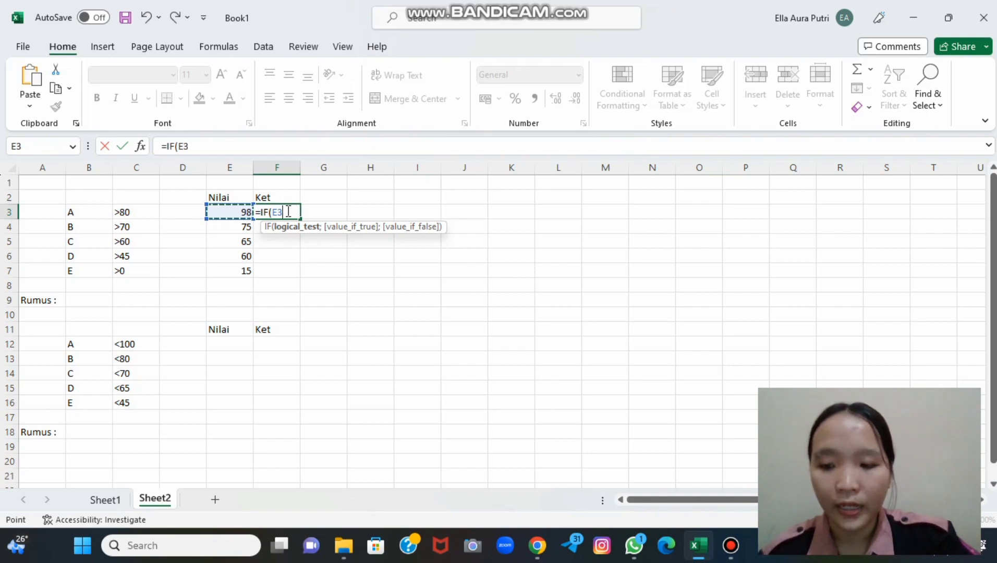
text(>)
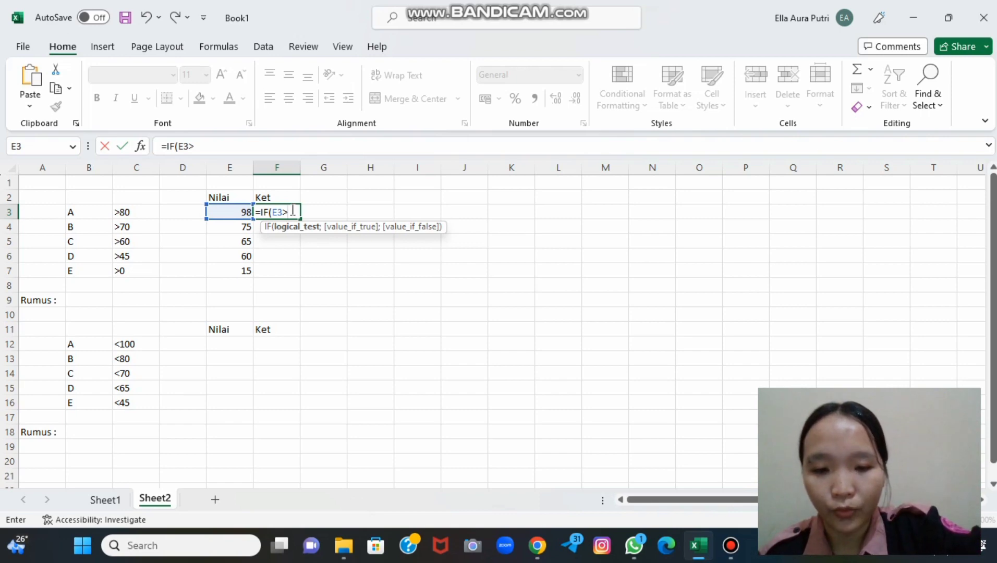
text(80)
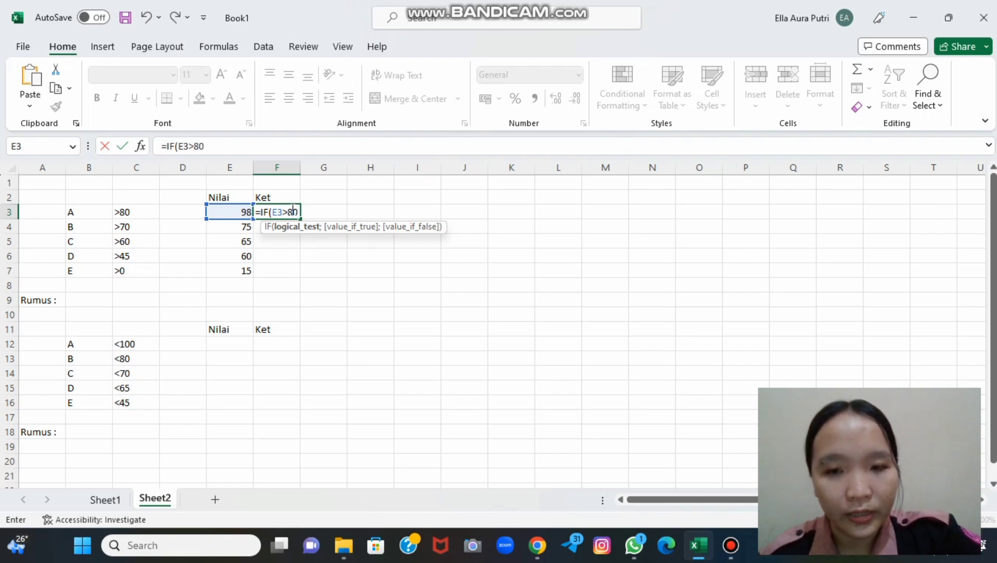
text(;)
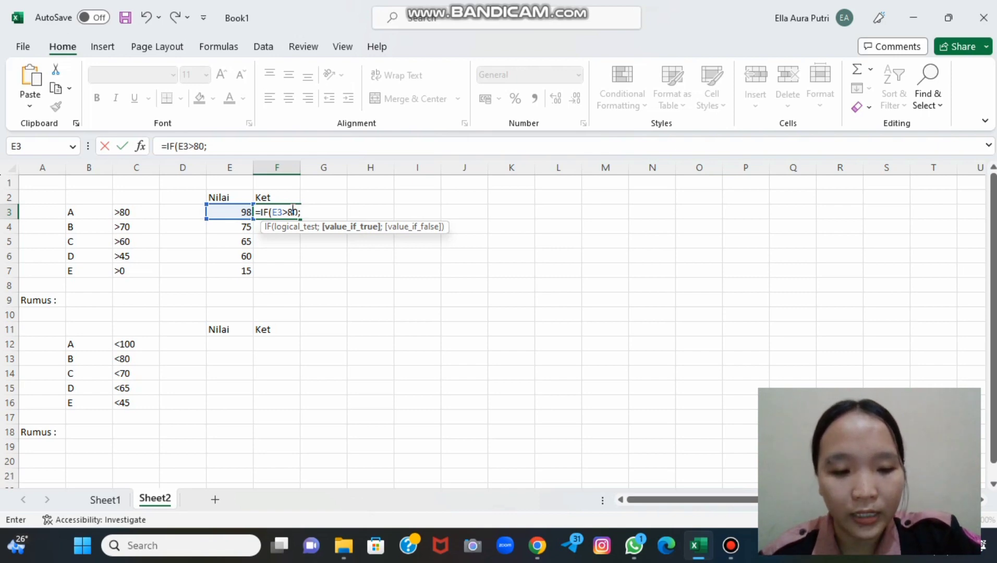
text(")
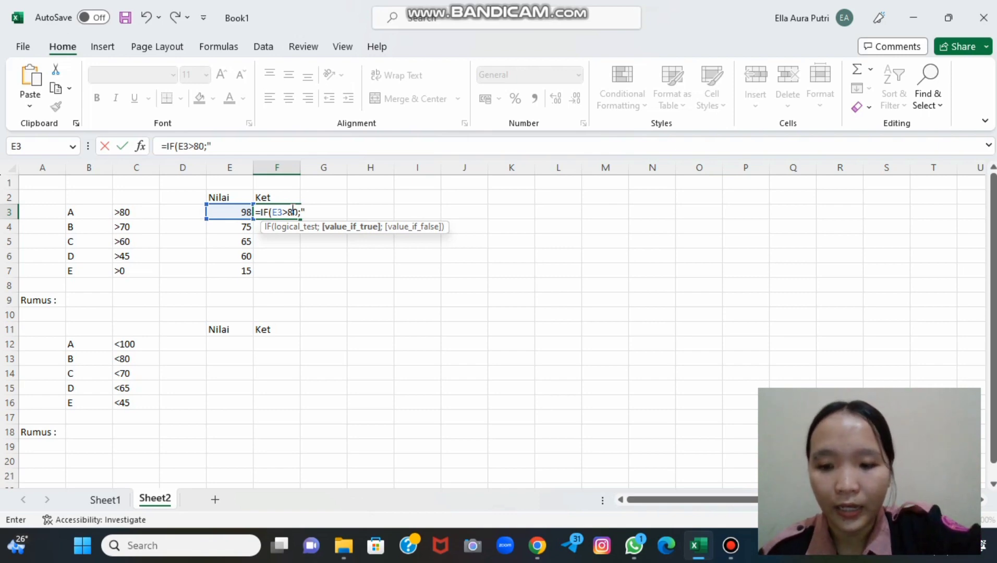
text(A")
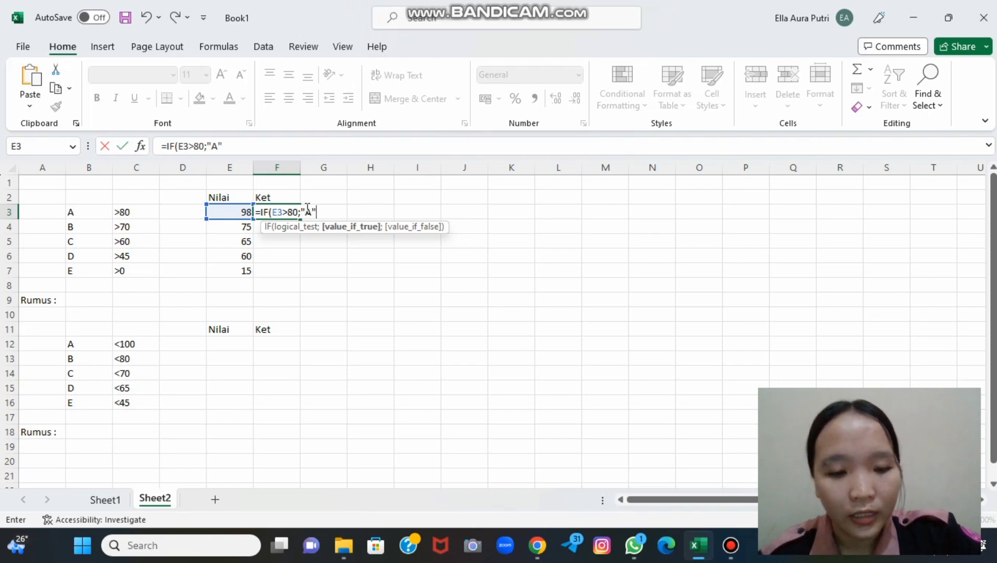
text(;)
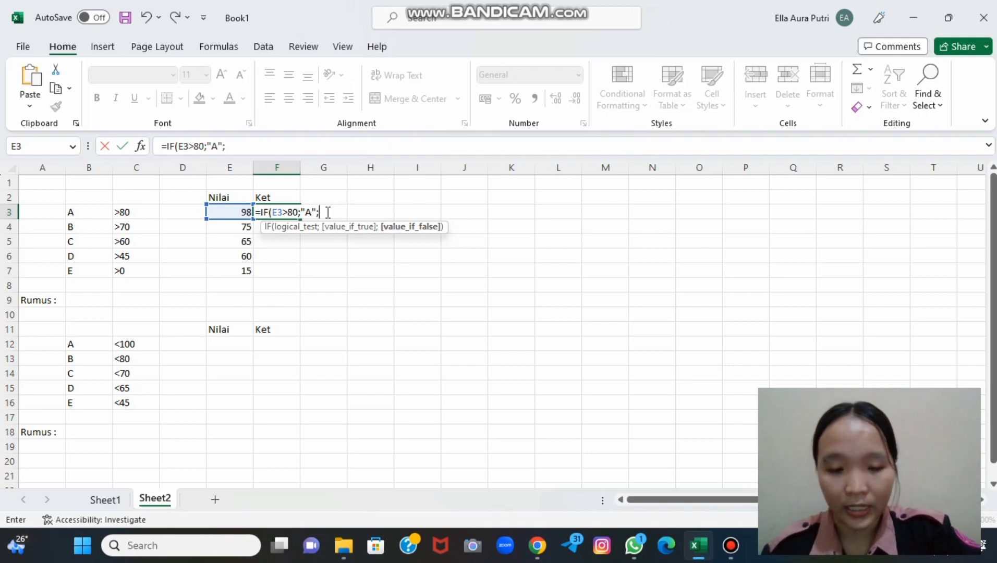
- Nest a second IF as the false value of the F3 formula, returning "B" when E3>70
text(I)
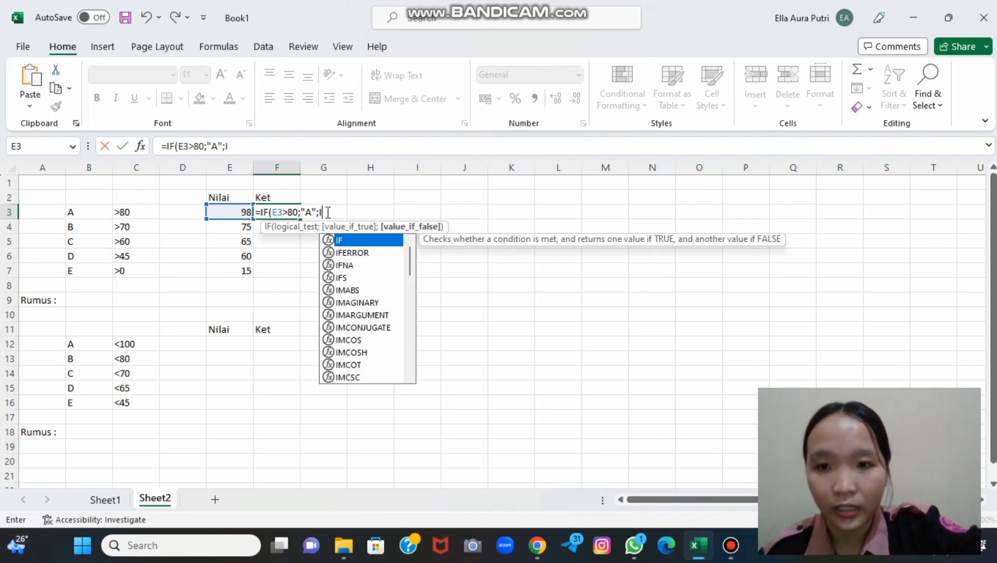
text(F)
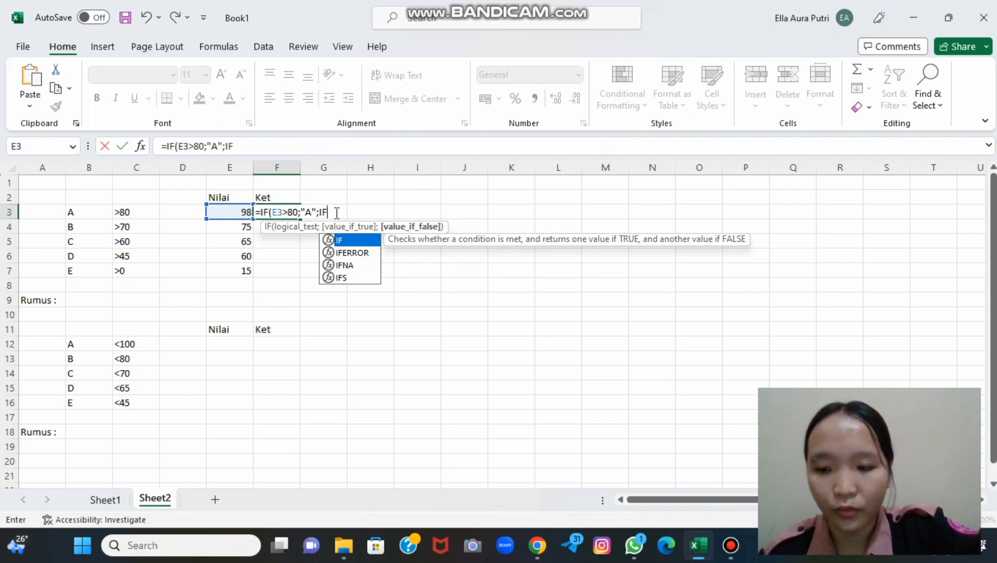
text(()
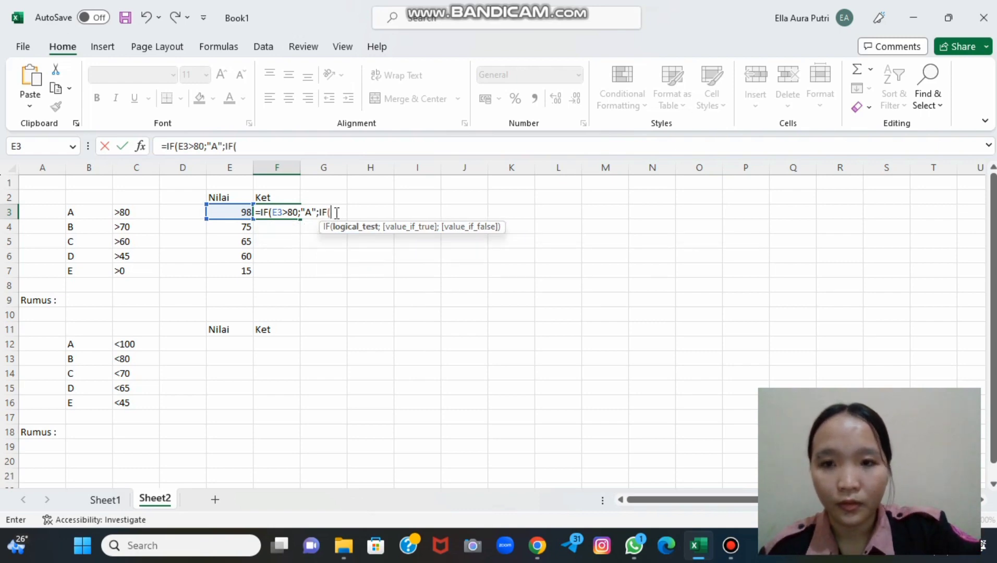
click(235, 212)
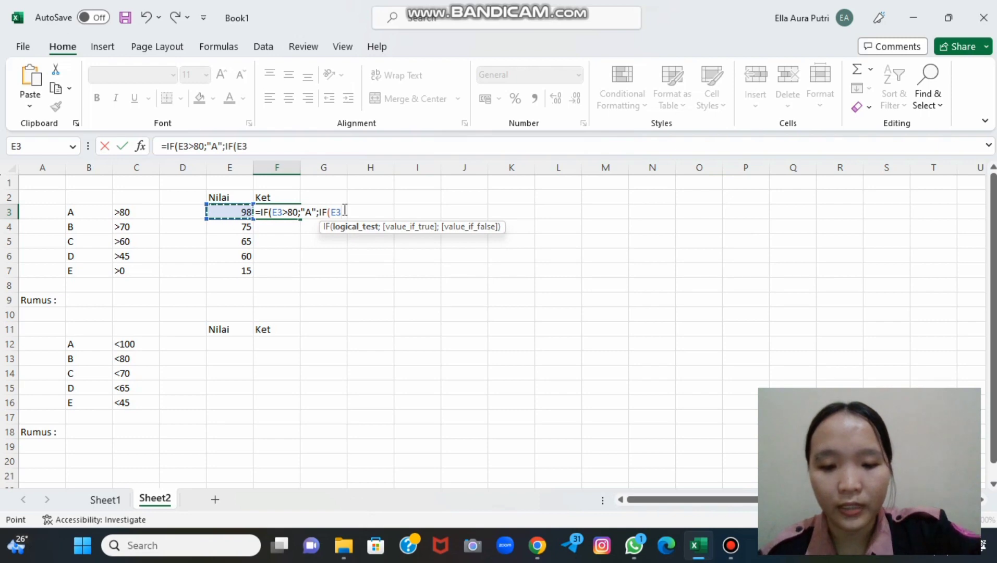
text(>)
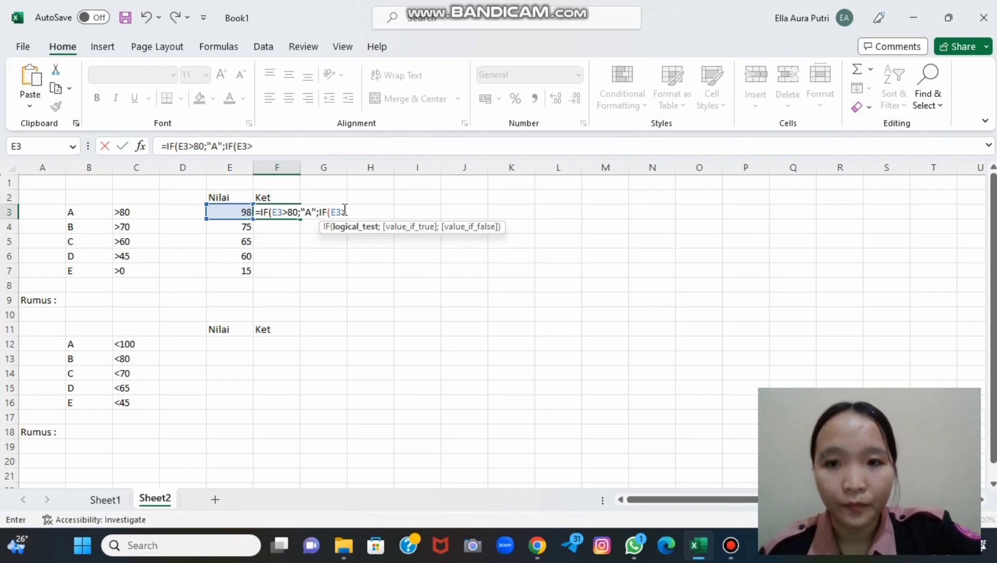
text(70)
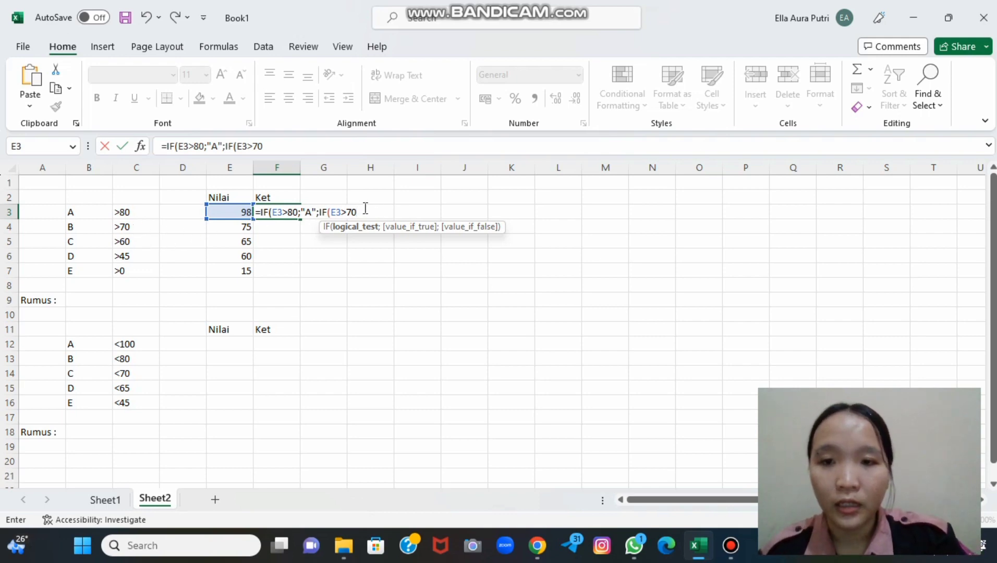
text(;)
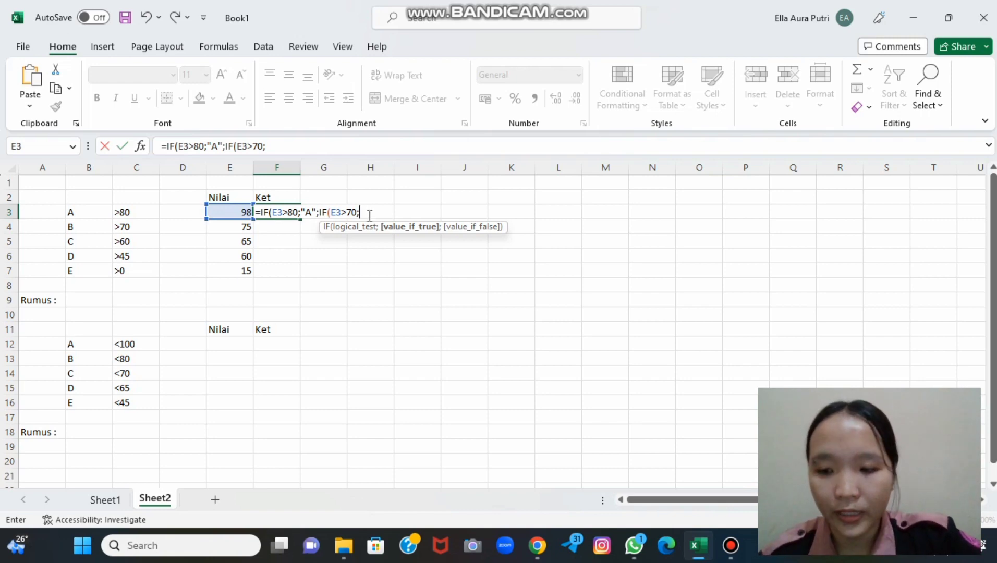
text(")
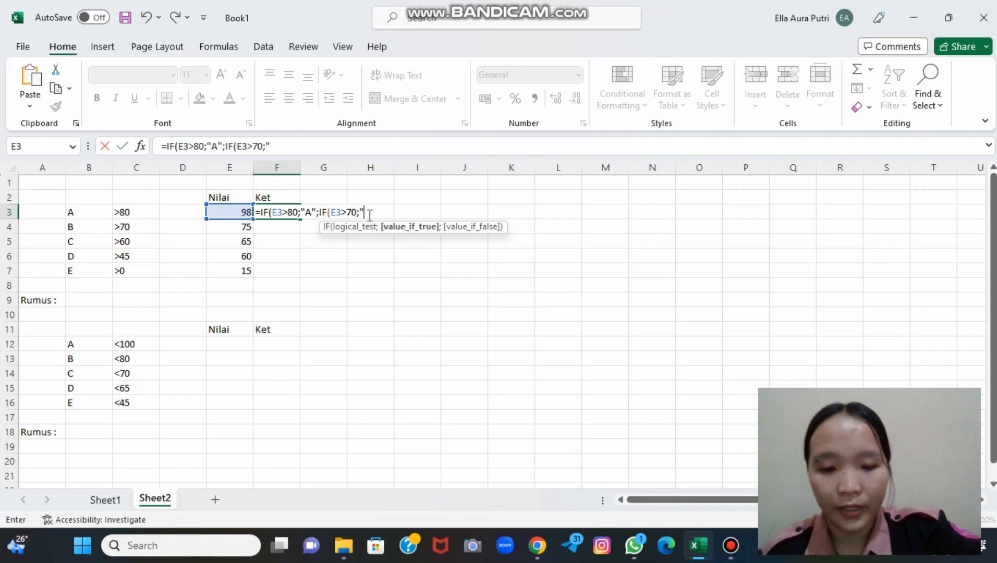
text(B")
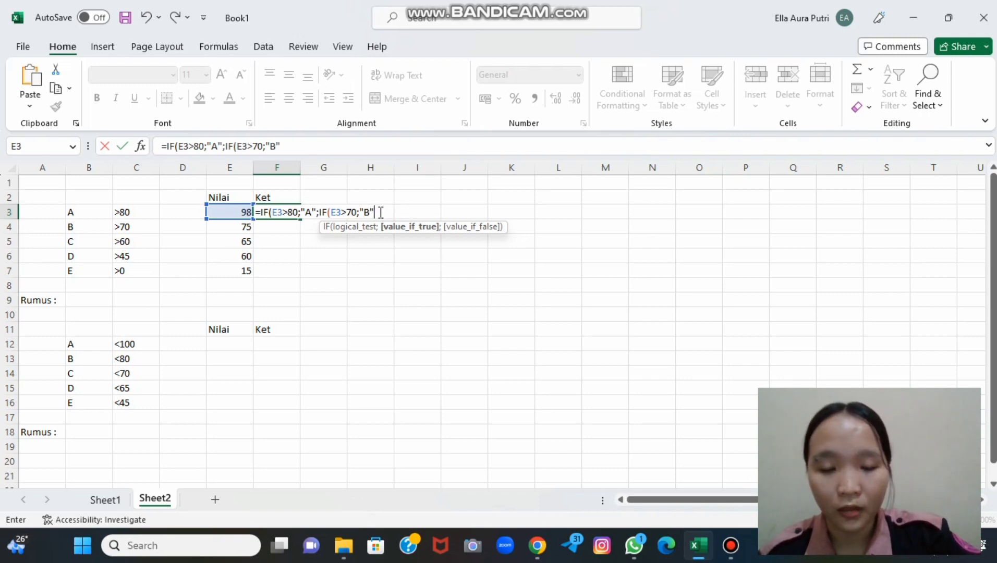
text(;)
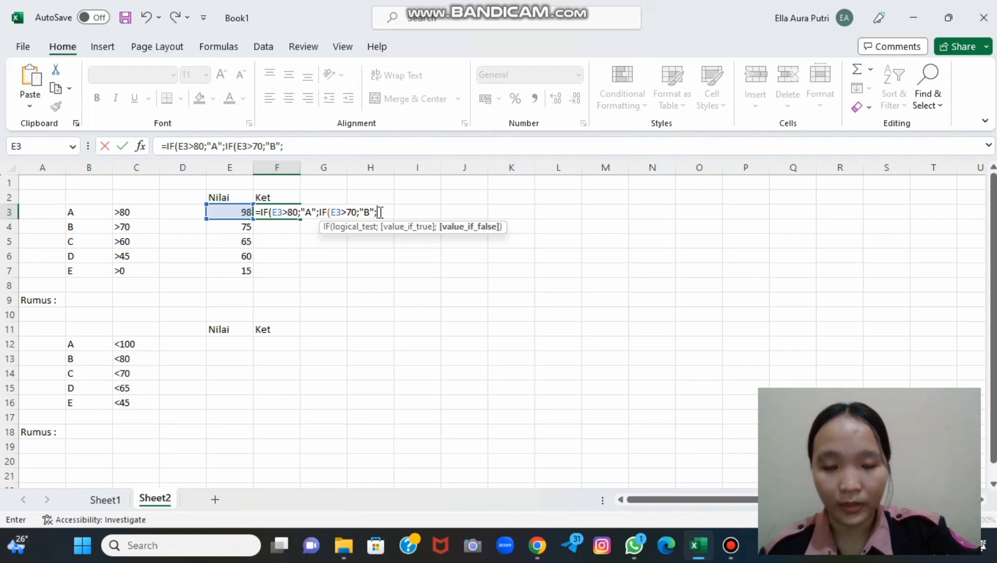
- Nest a third IF as the false value of the F3 formula, returning "C" when E3>60
text(IF)
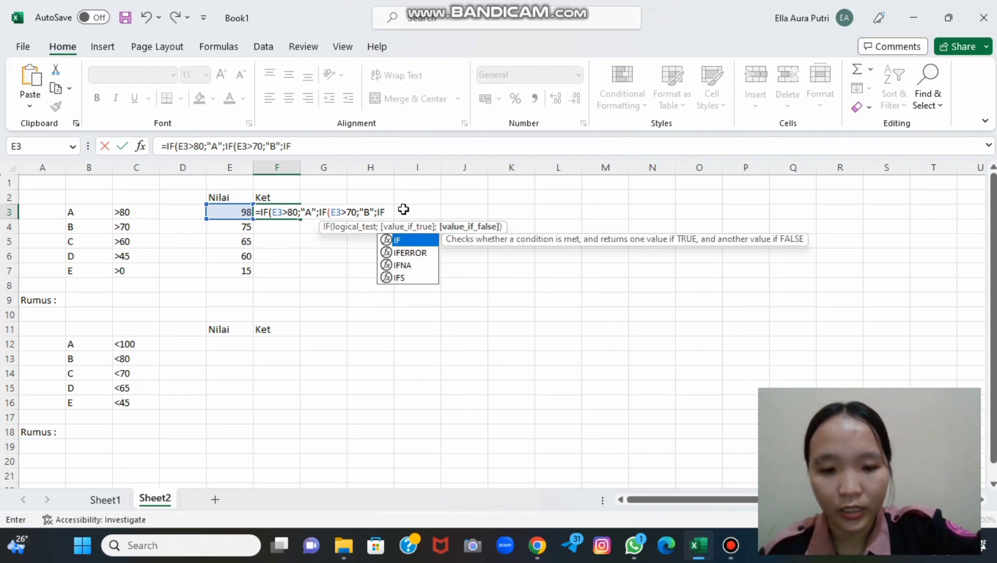
text(()
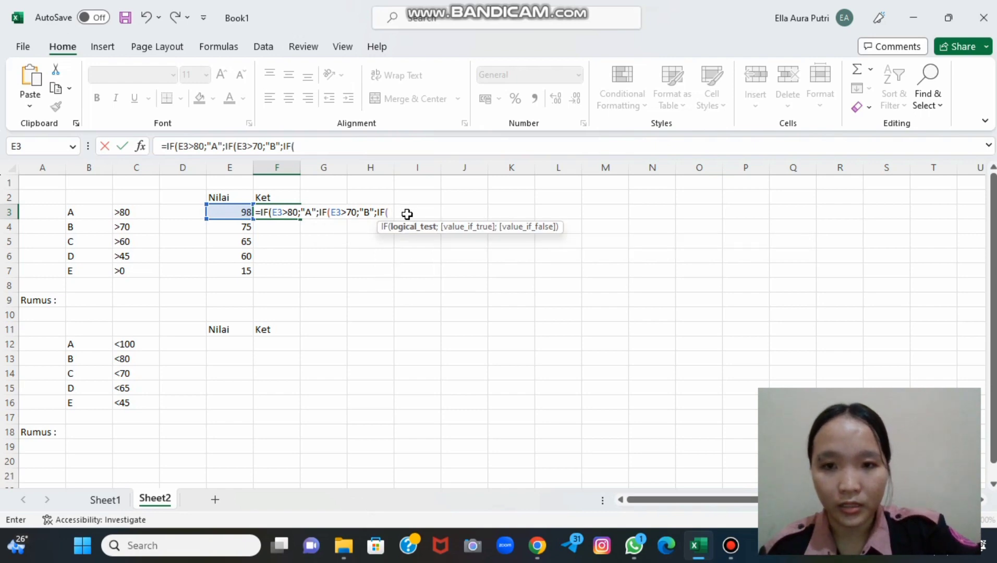
click(230, 213)
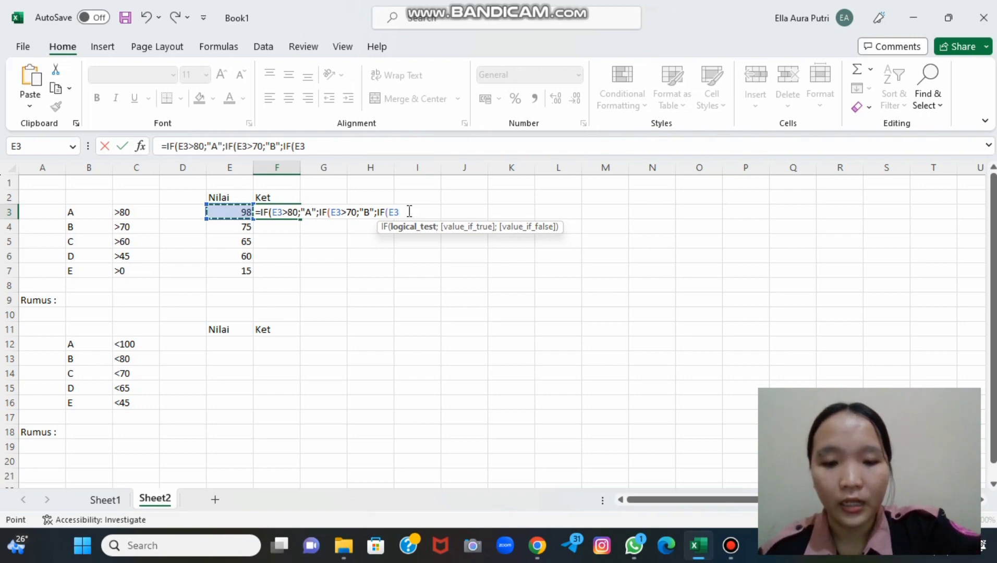
text(>)
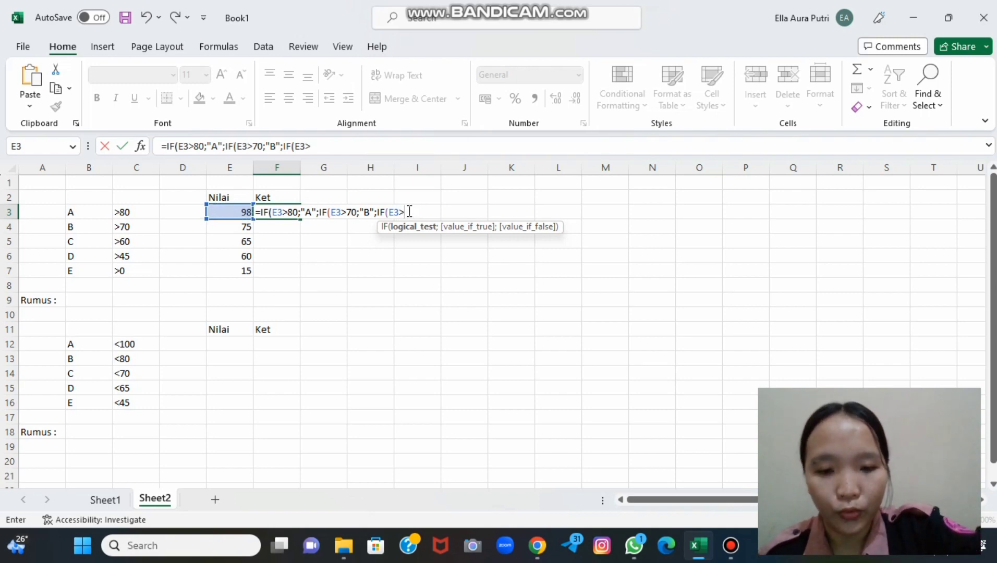
text(60)
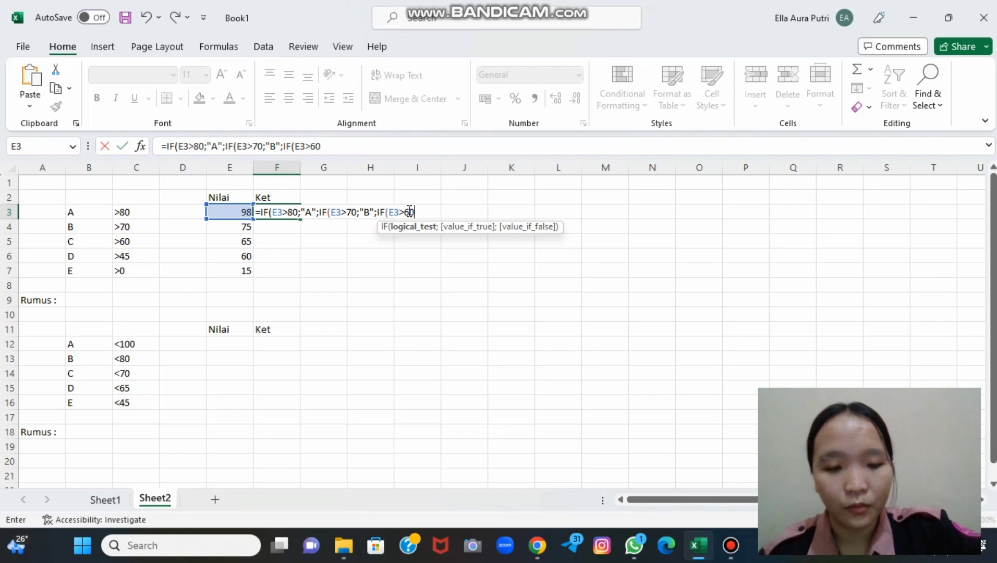
text(;)
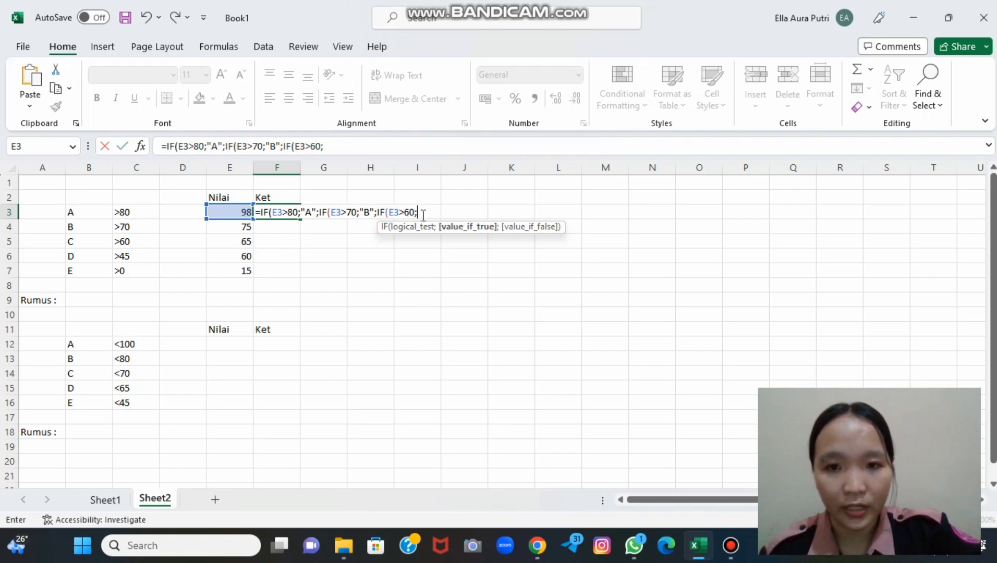
text(")
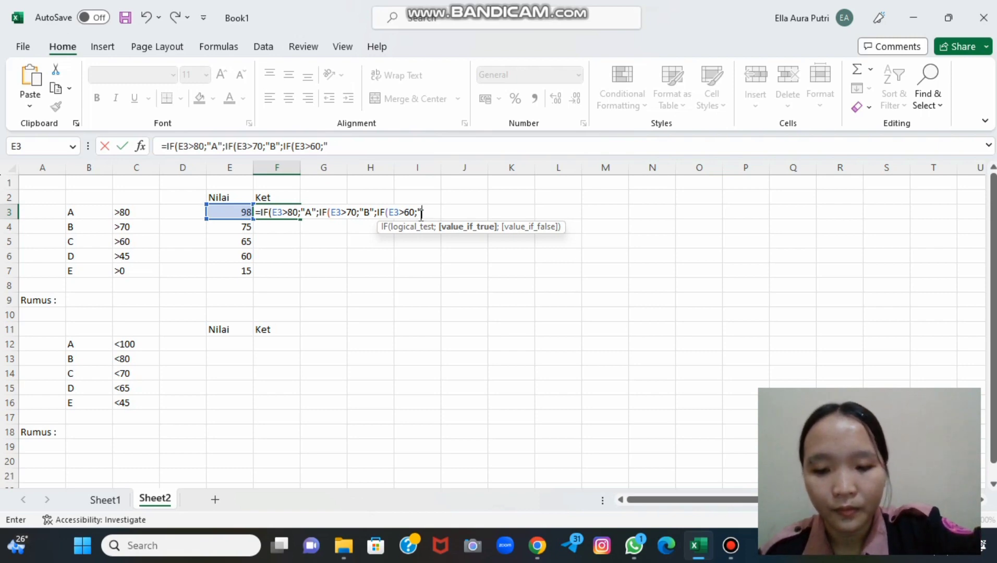
text(C")
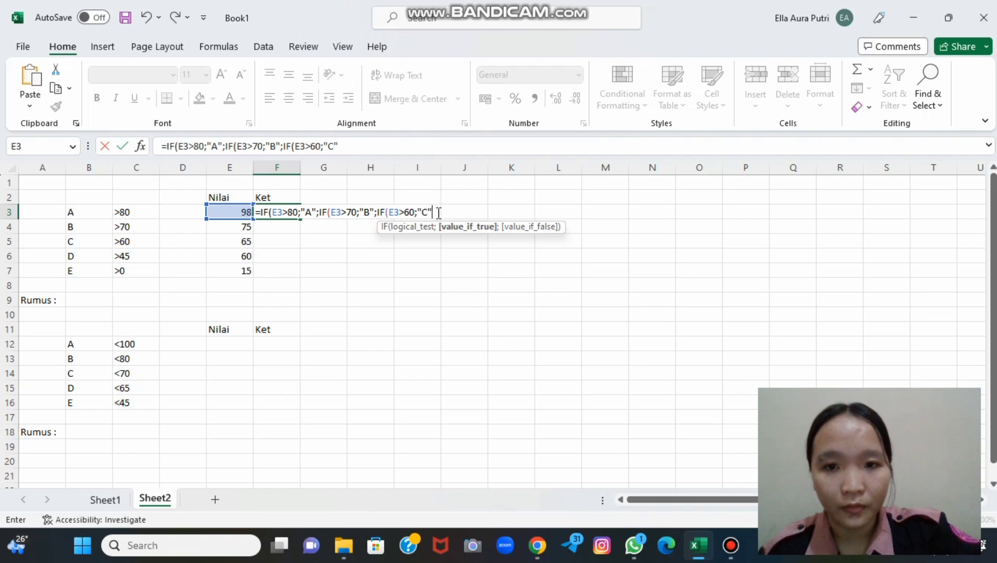
text(;)
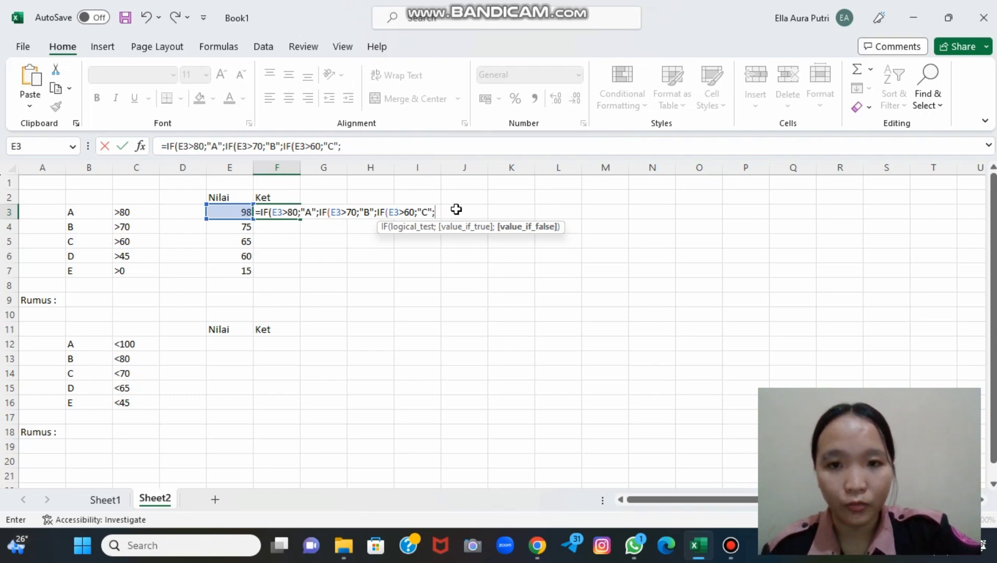
- Nest a fourth IF as the false value in the F3 formula, returning "D" when E3>45
text(i)
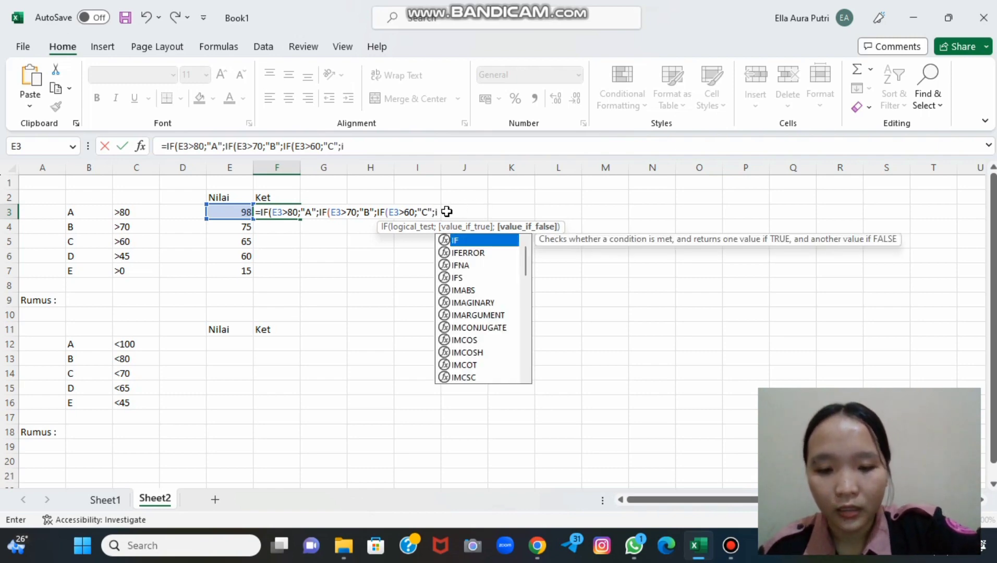
text(f)
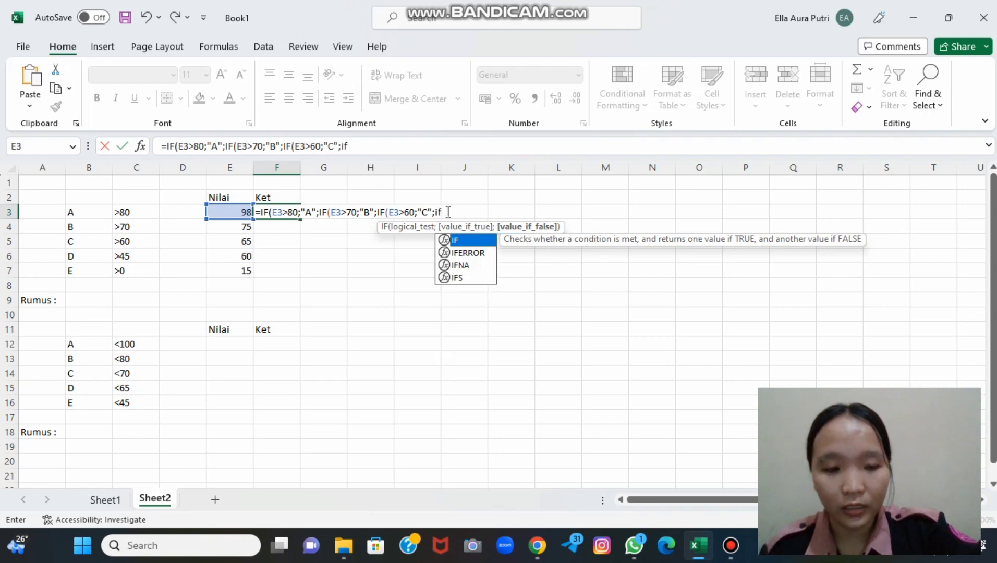
key(BackSpace)
key(BackSpace)
text(i)
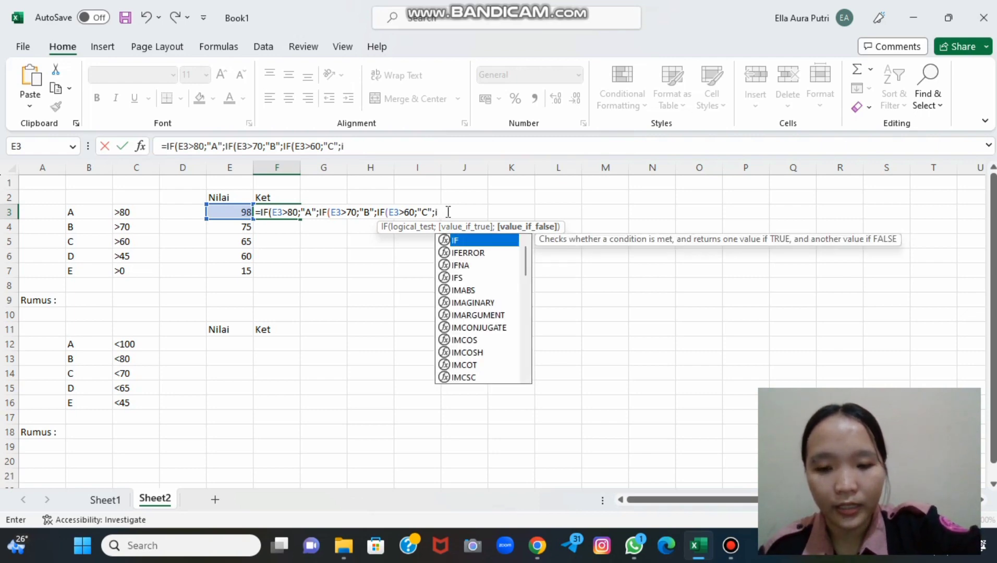
key(BackSpace)
text(IF)
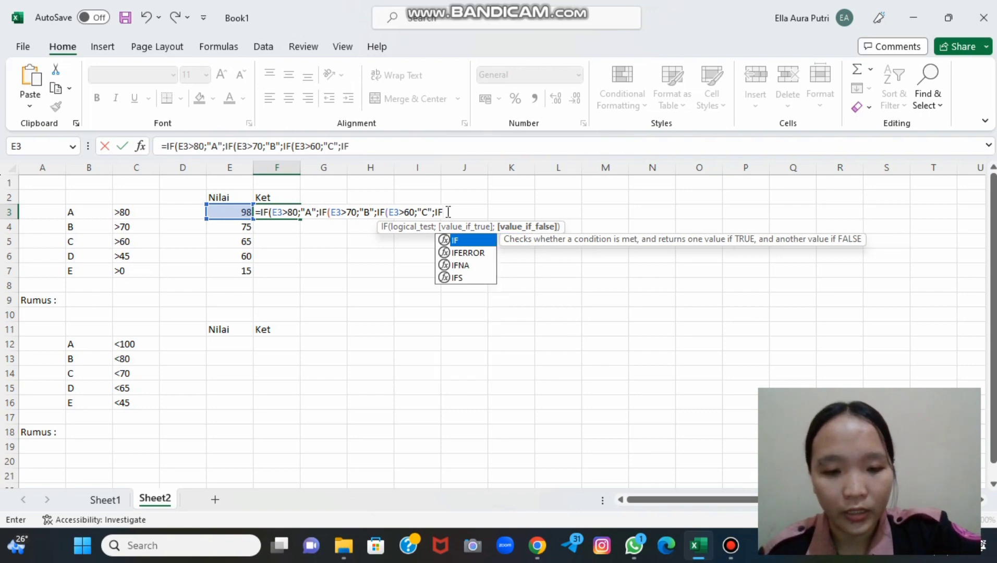
text(()
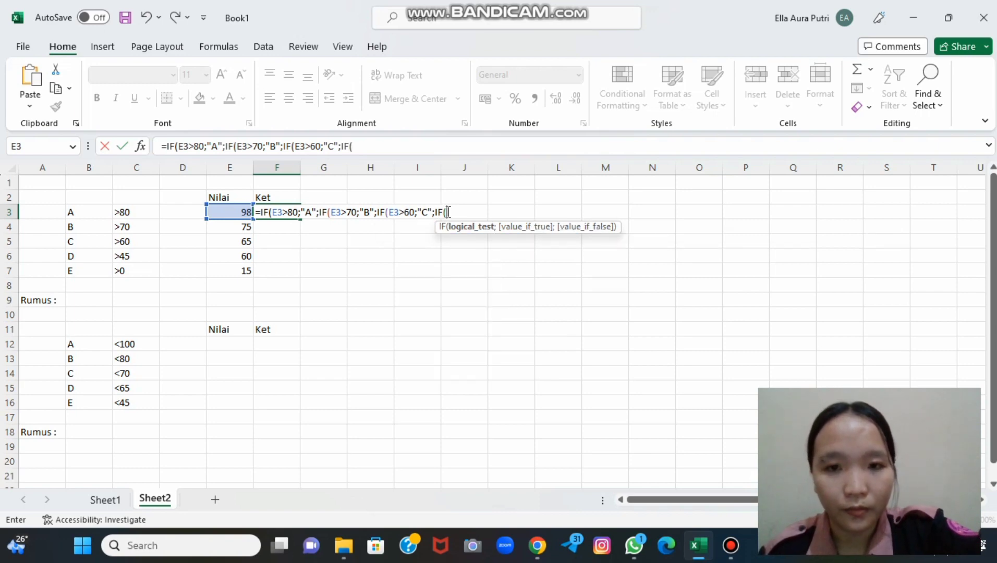
click(236, 209)
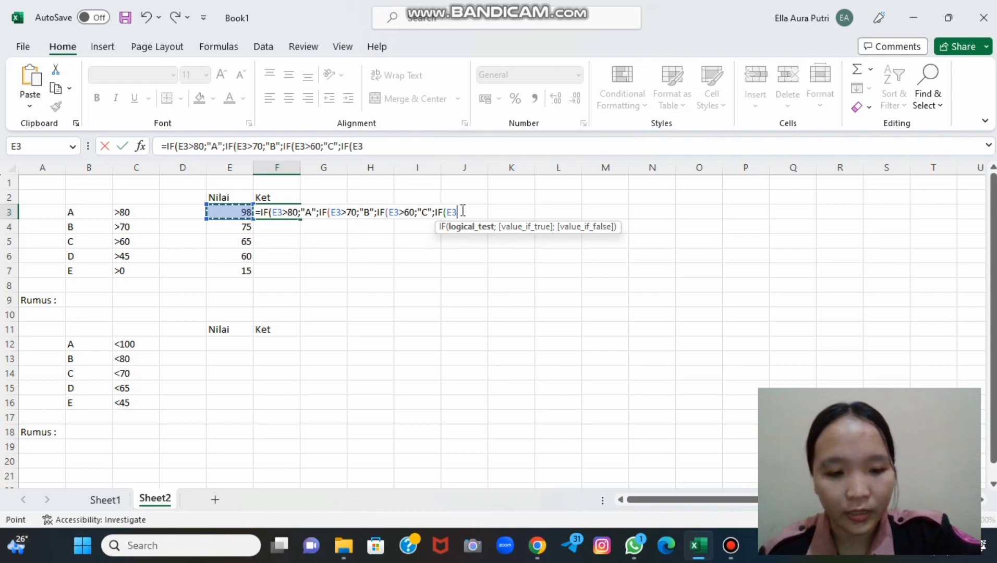
text(>)
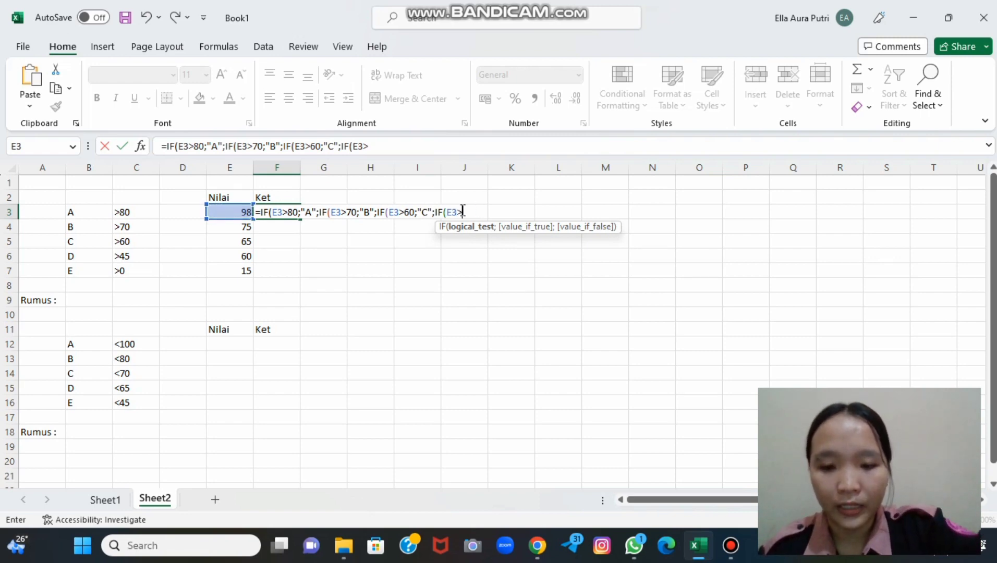
text(45;"d)
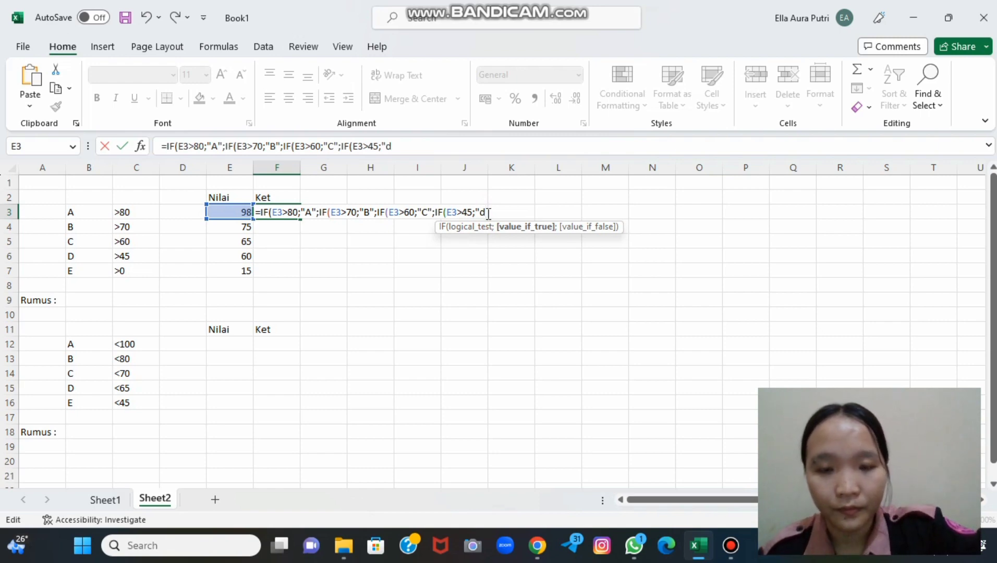
key(BackSpace)
text(D)
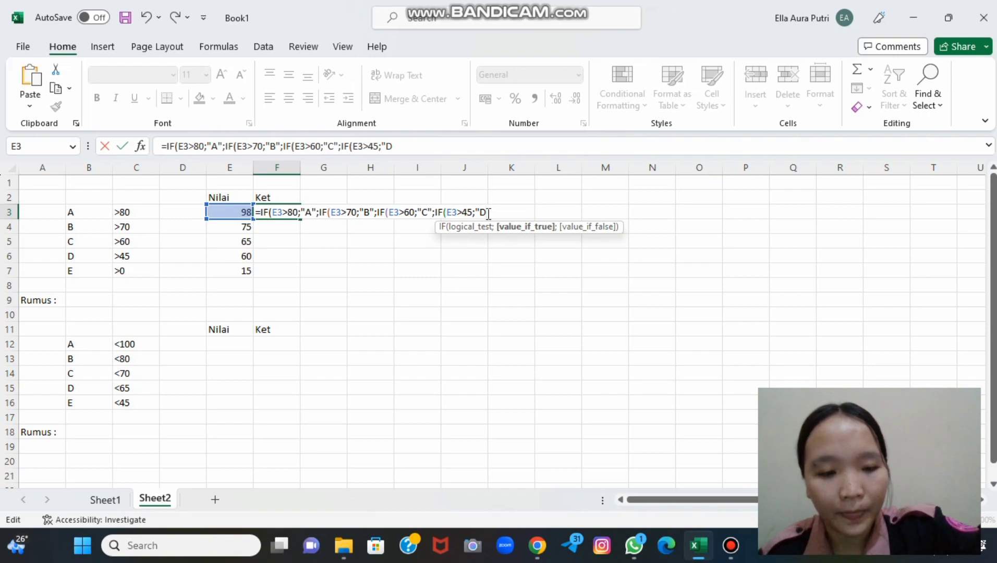
text(";)
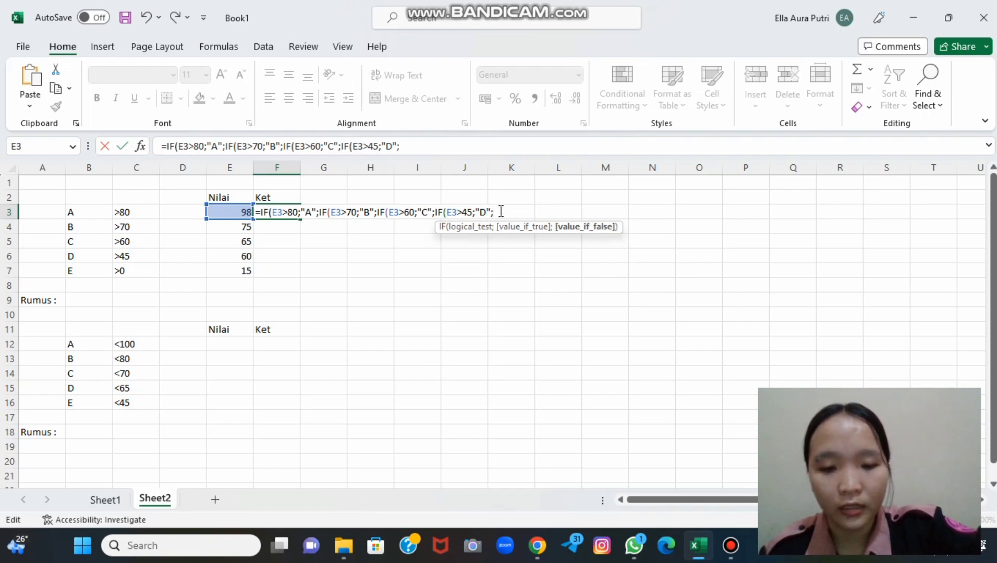
- Nest a fifth IF as the false value in the F3 formula, returning "E" when E3>0
text(i)
key(BackSpace)
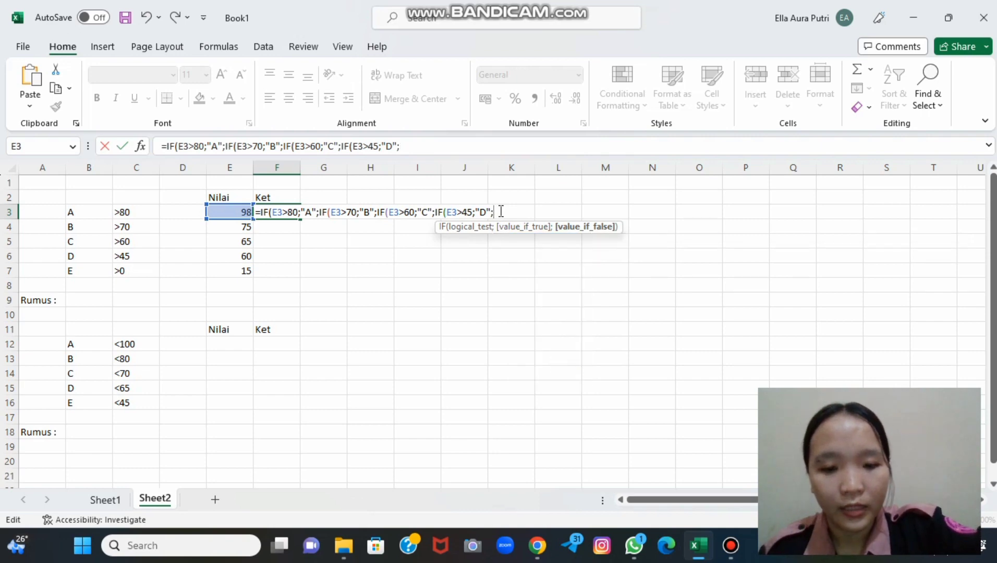
text(if)
key(Tab)
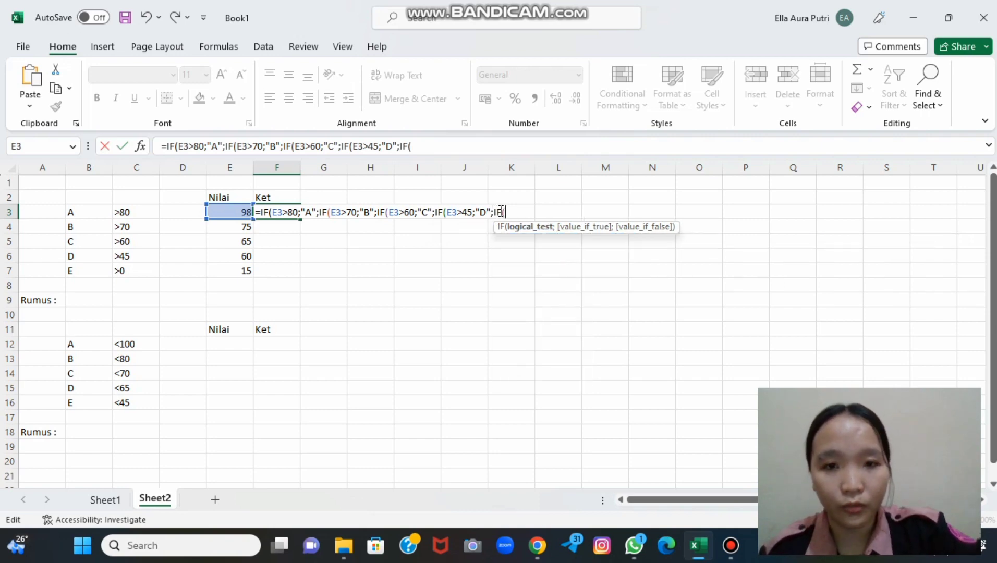
click(242, 213)
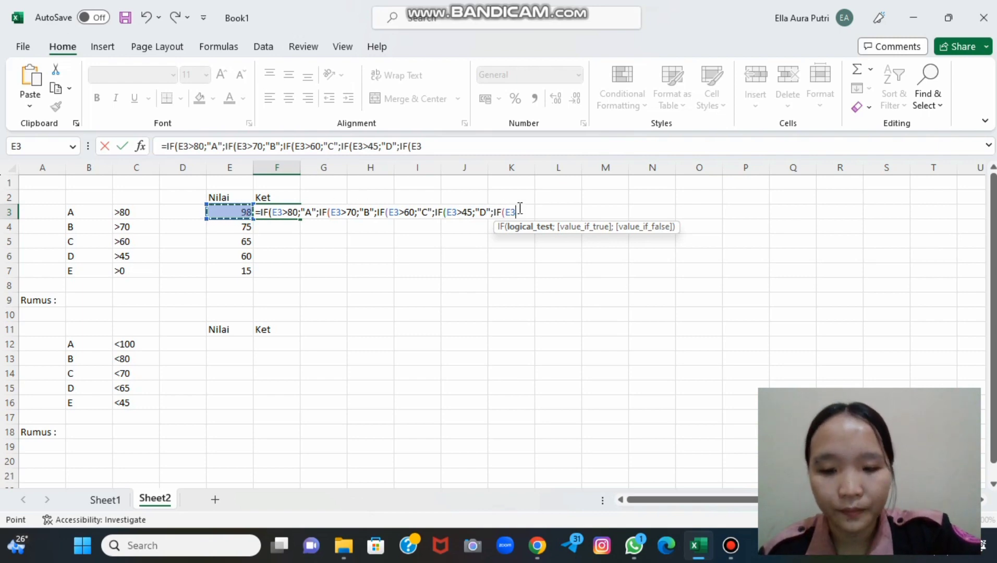
text(>)
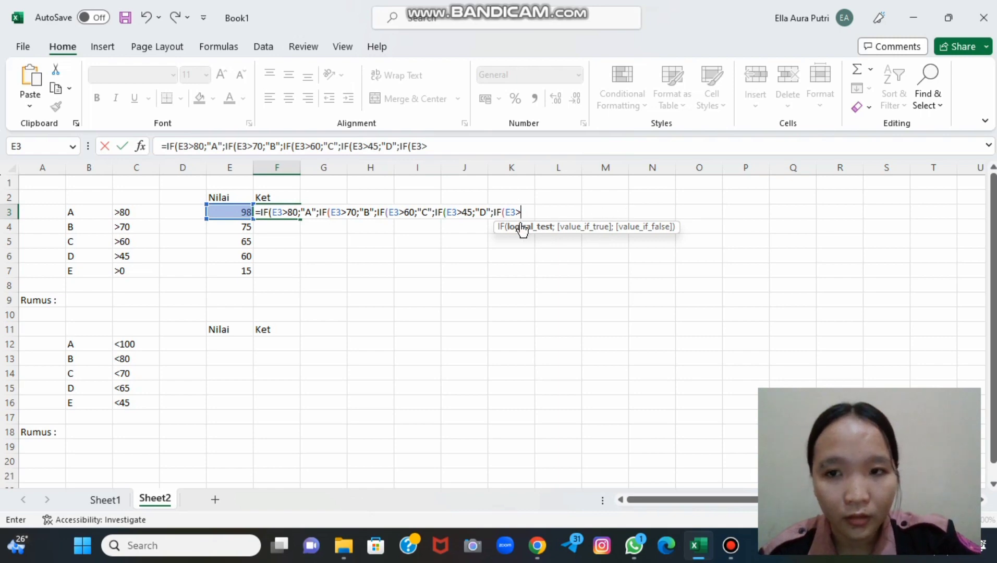
text(0)
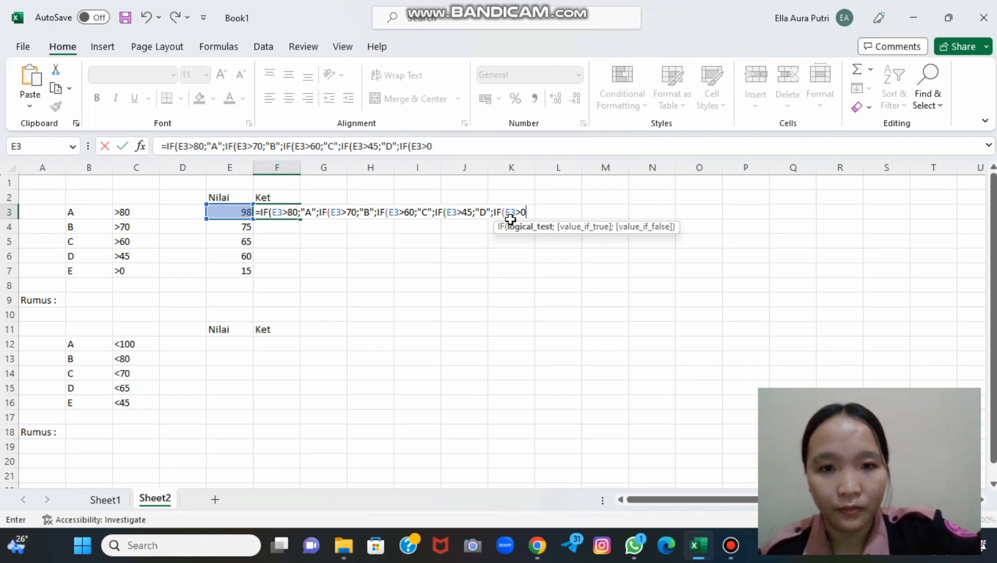
text(;"E)
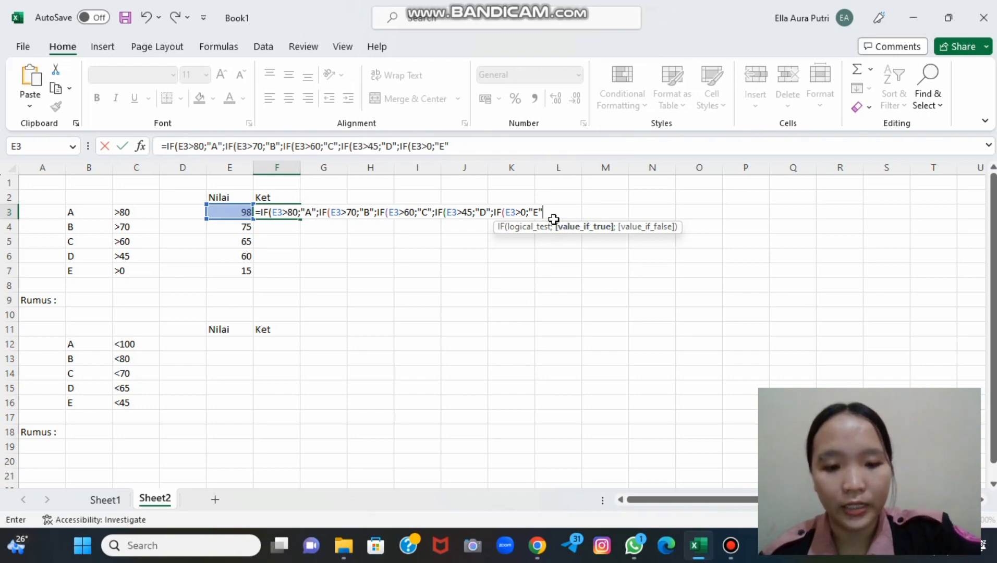
- Close all five nested IFs in F3 with closing parentheses and commit the formula
text()))
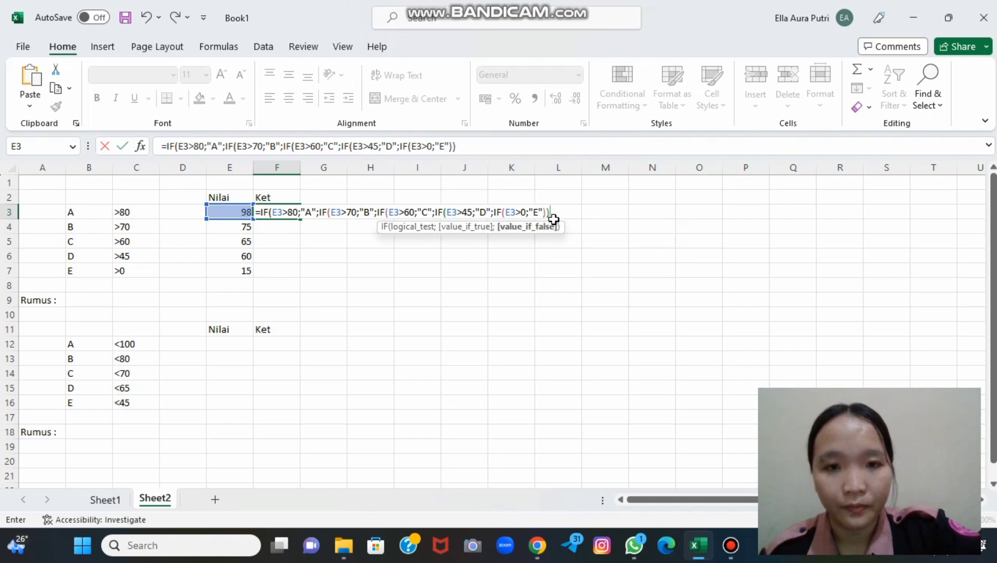
text())))
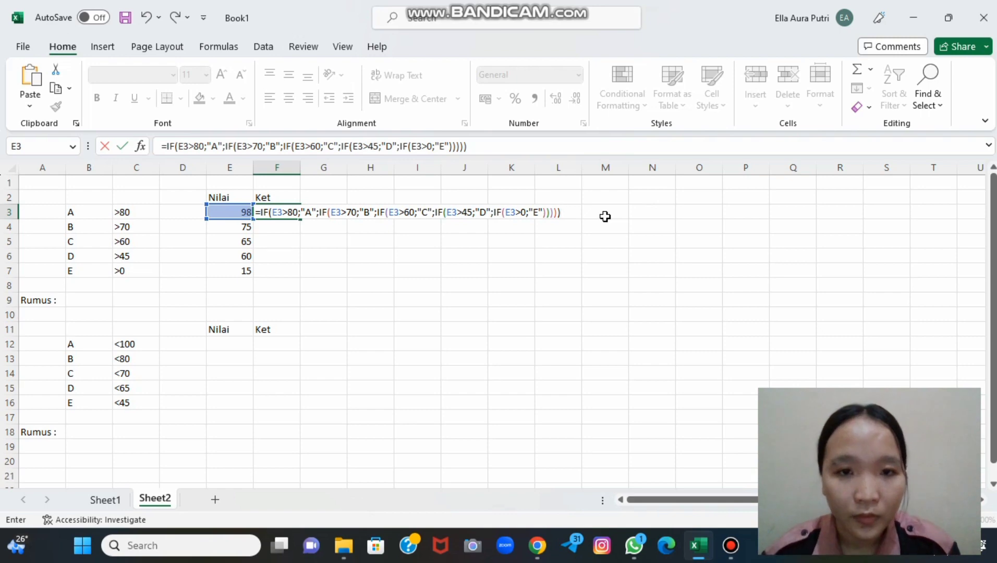
click(472, 147)
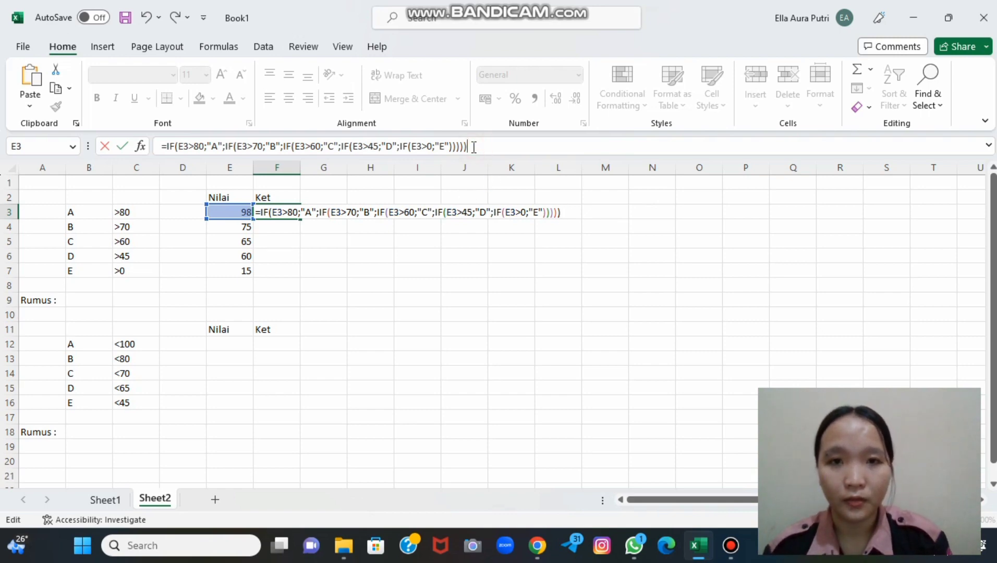
click(567, 212)
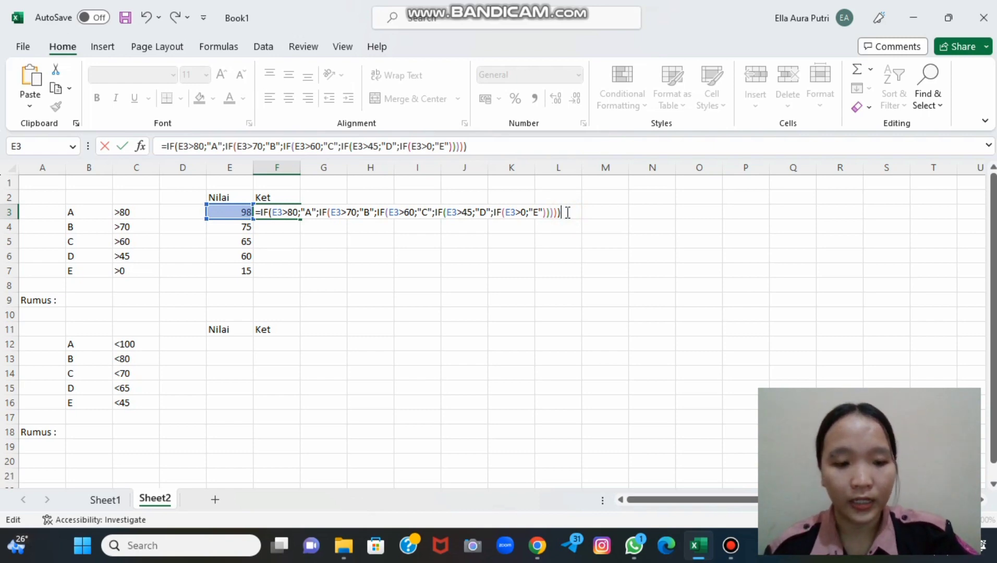
key(Return)
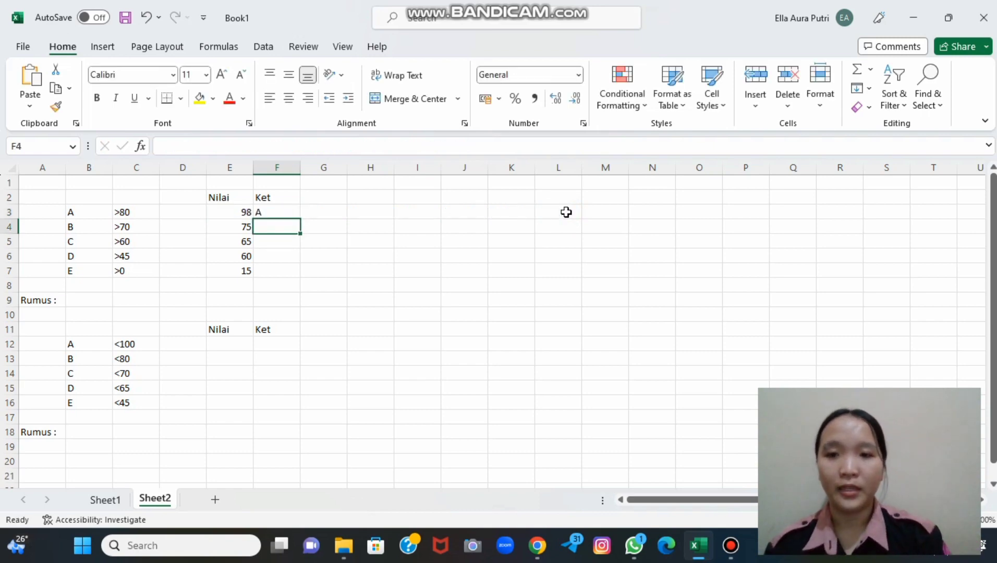
- Fill the grade formula from F3 down through F7 so every score under Nilai gets a grade
click(272, 210)
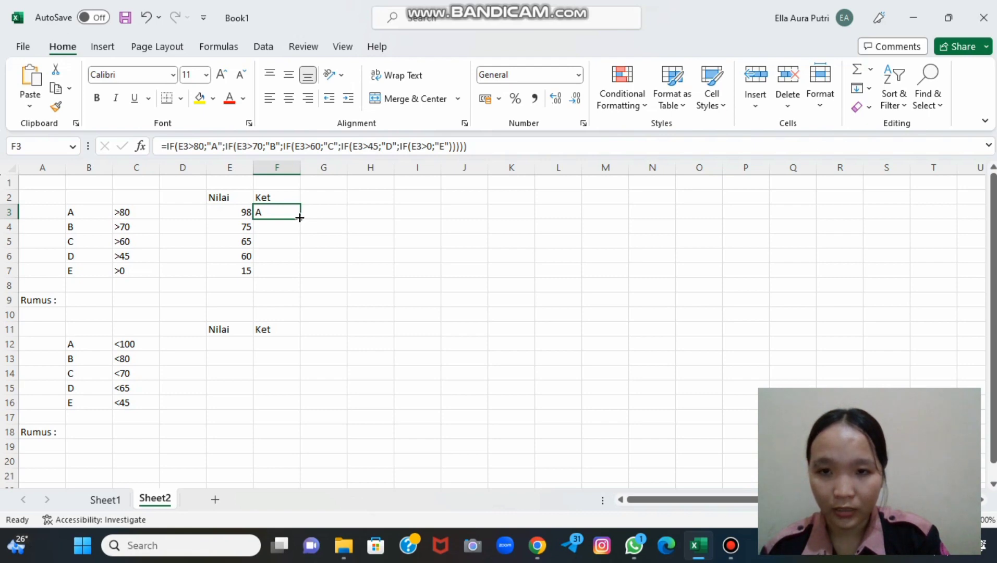
drag(299, 218, 299, 271)
click(298, 271)
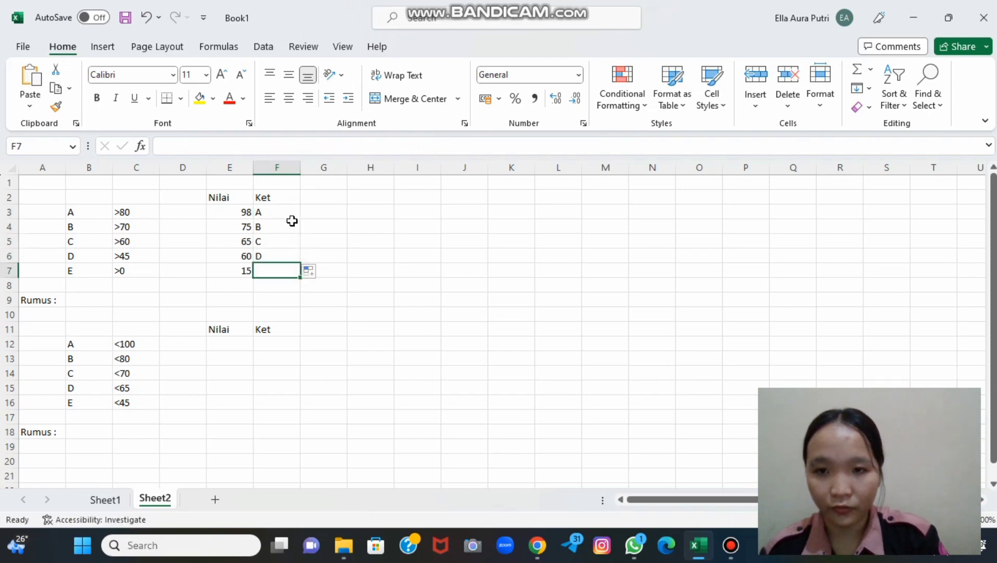
click(283, 256)
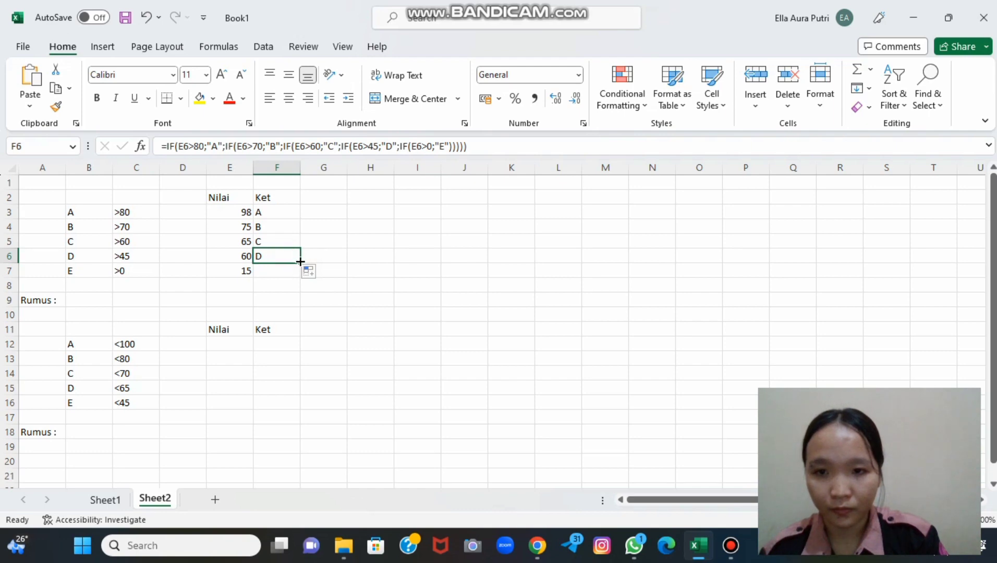
drag(302, 261, 296, 272)
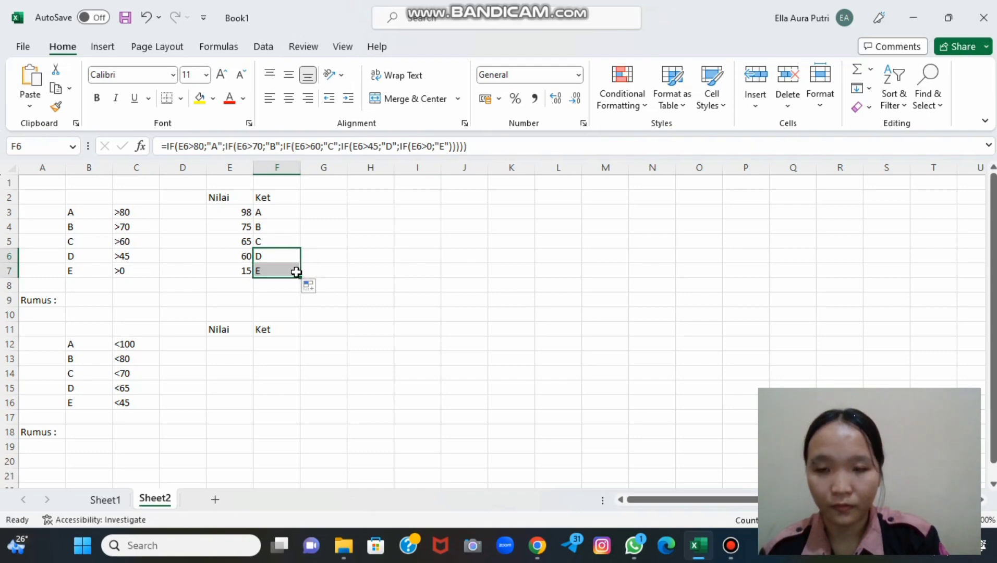
click(365, 241)
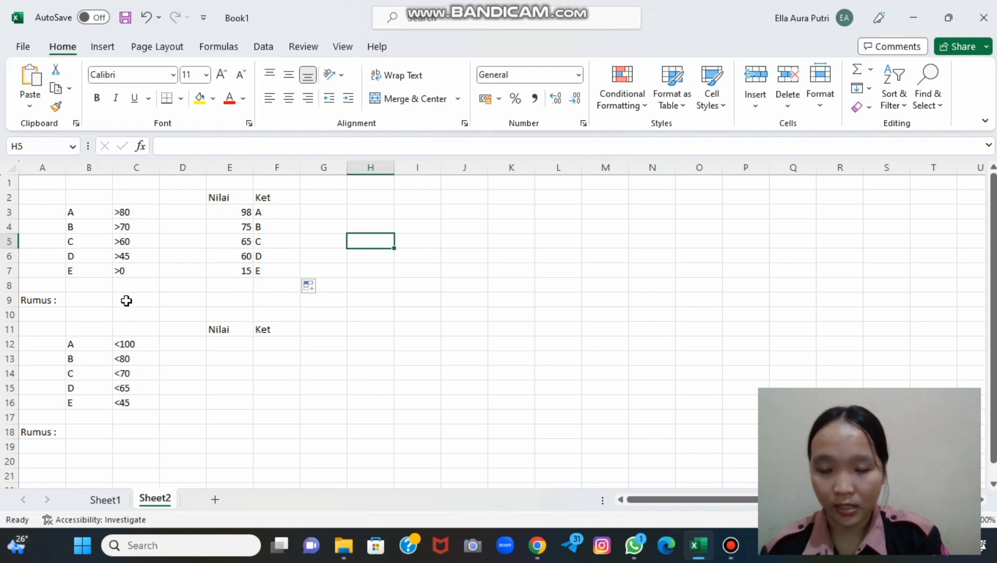
- Copy the full grade formula text from F3 and paste it as text into B9, beside the first Rumus label
click(276, 212)
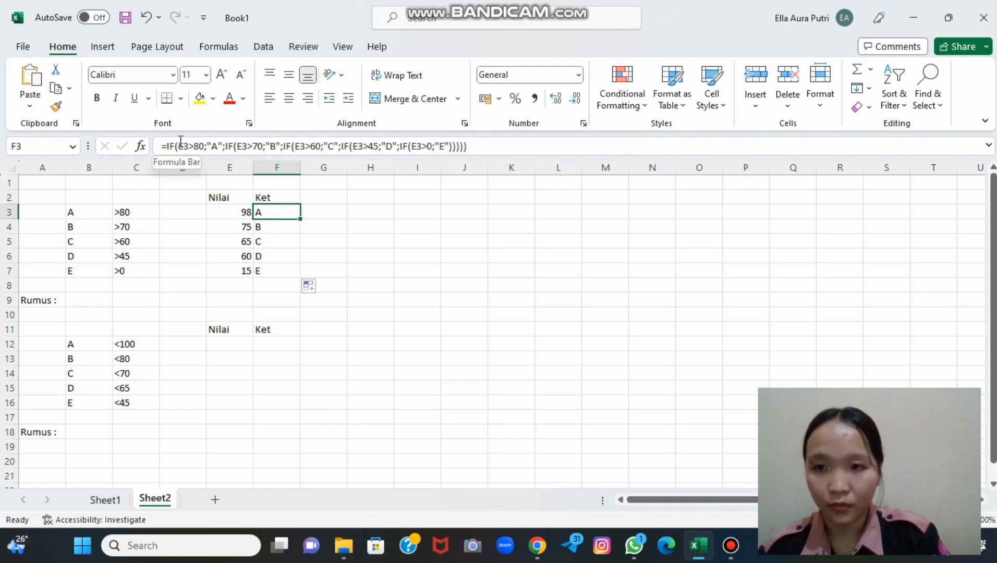
drag(159, 149, 502, 143)
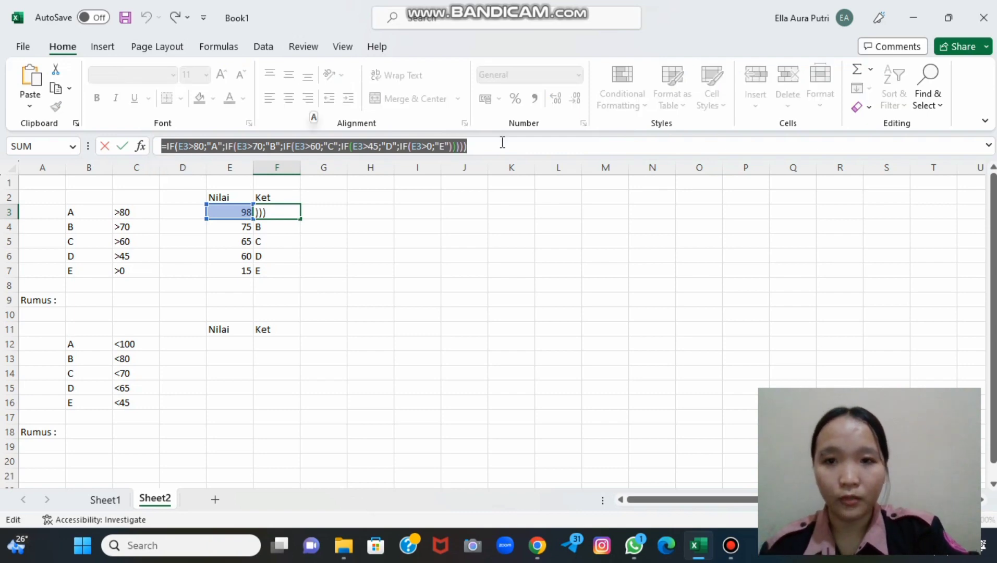
click(485, 147)
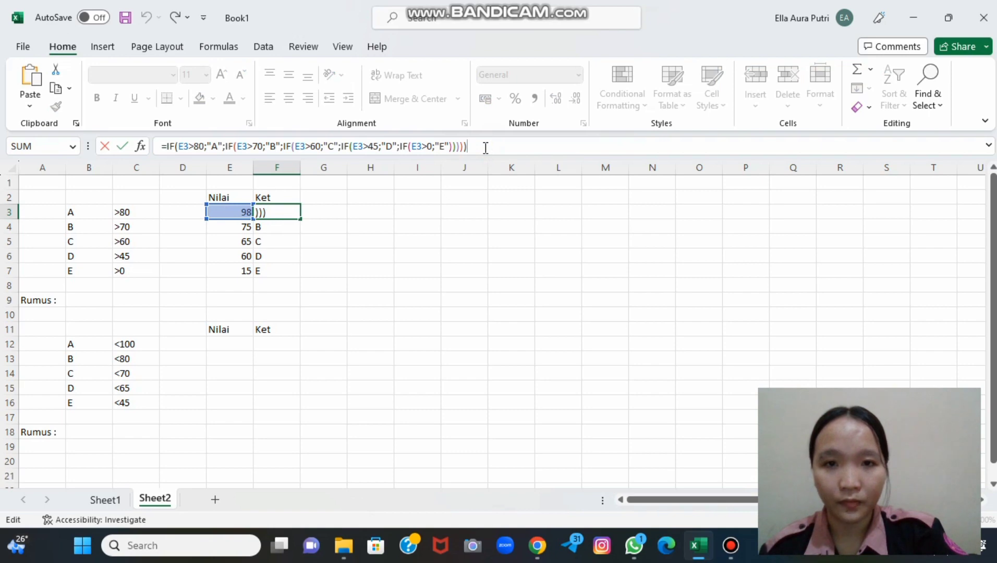
click(93, 300)
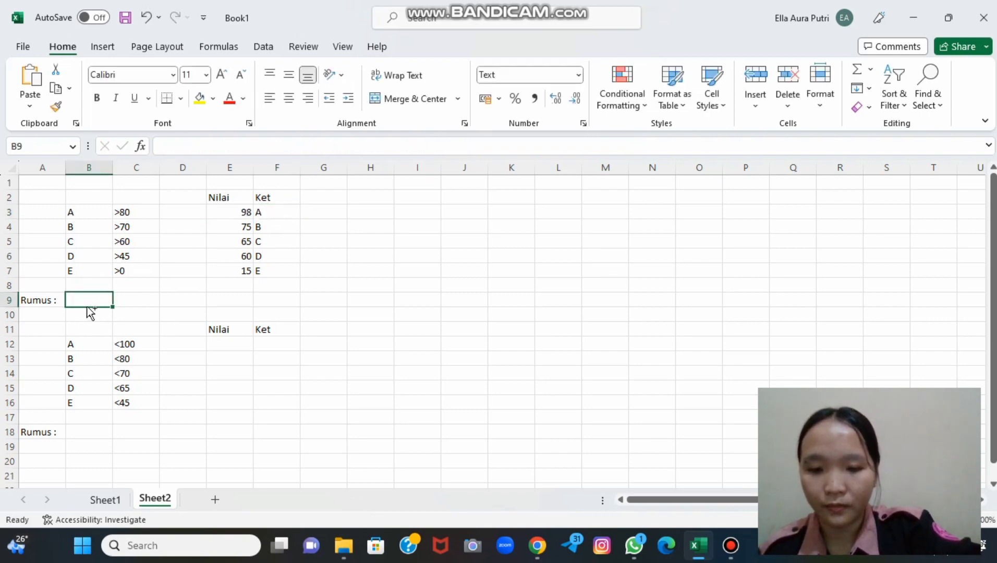
key(ctrl+v)
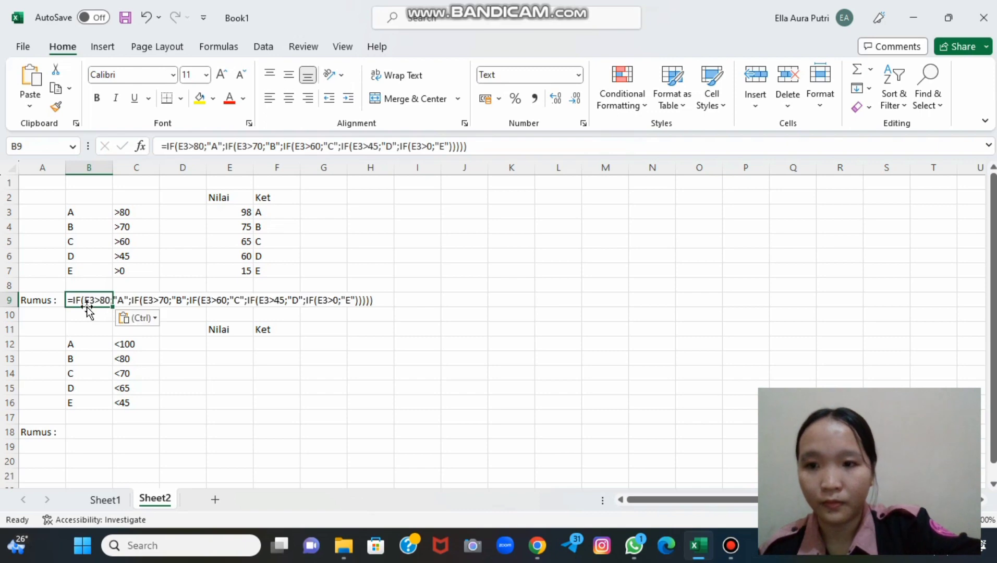
click(381, 303)
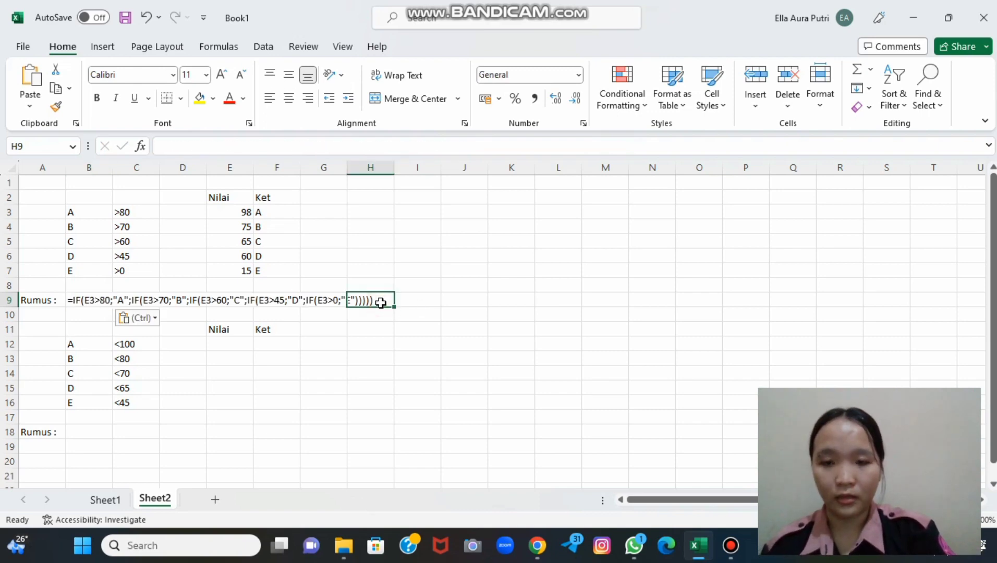
- Enter the scores 98, 78, 66, 60 and 40 under the second Nilai heading, in E12 through E16
click(229, 345)
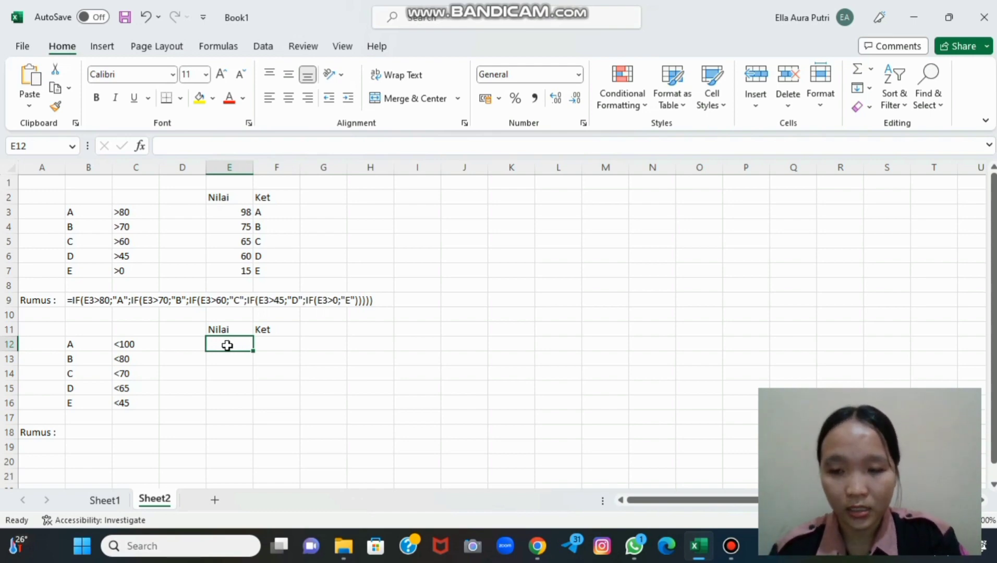
text(98)
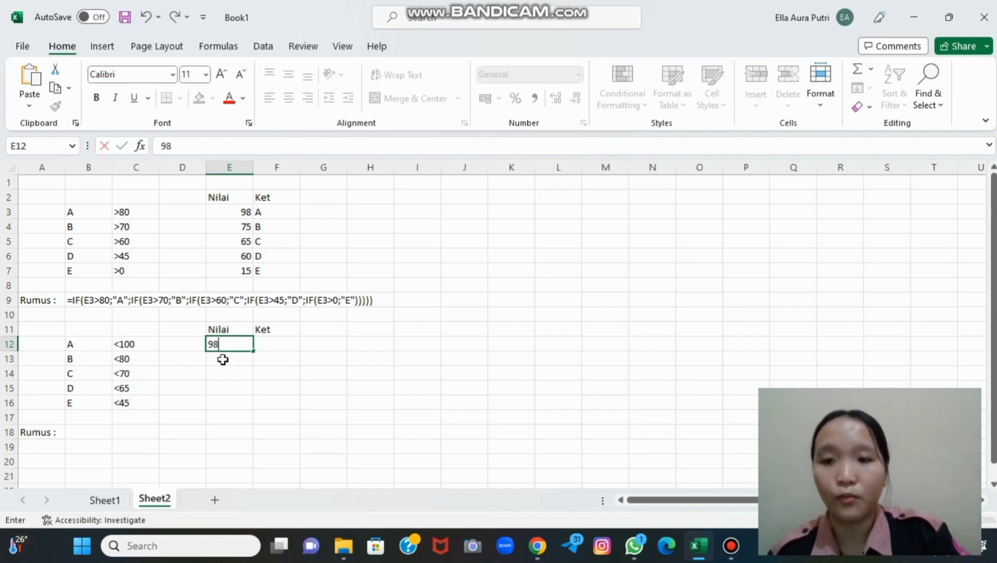
key(Return)
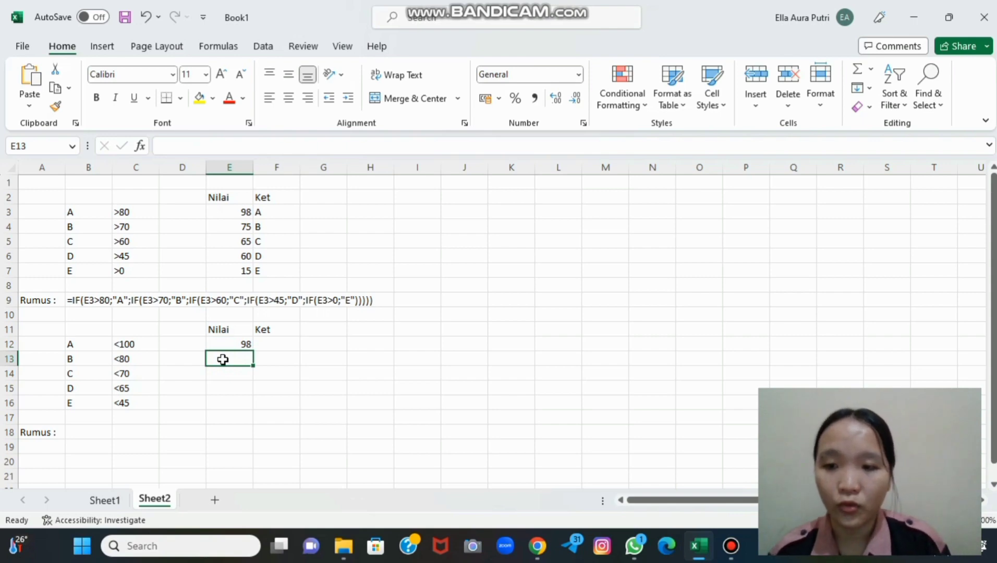
text(78)
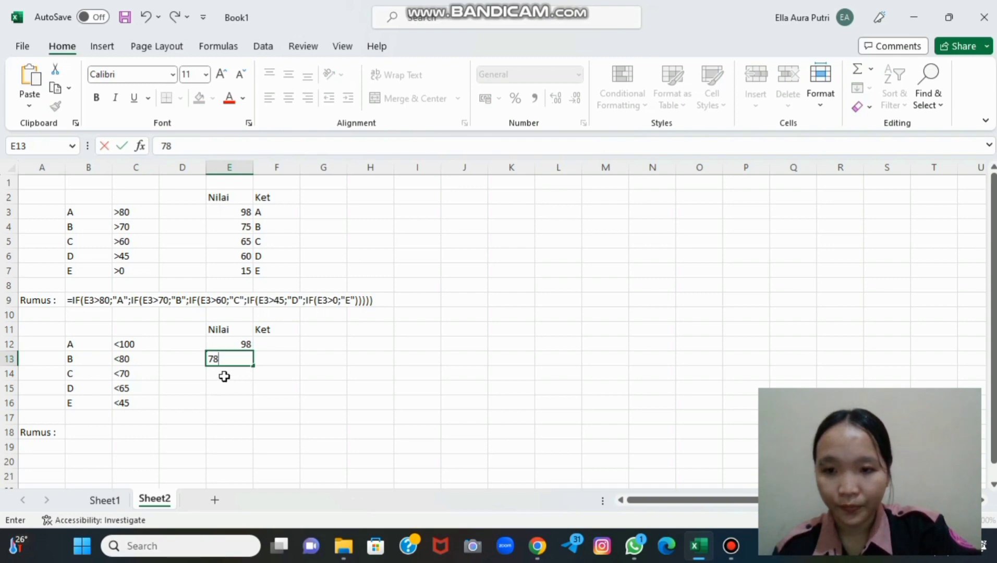
click(225, 376)
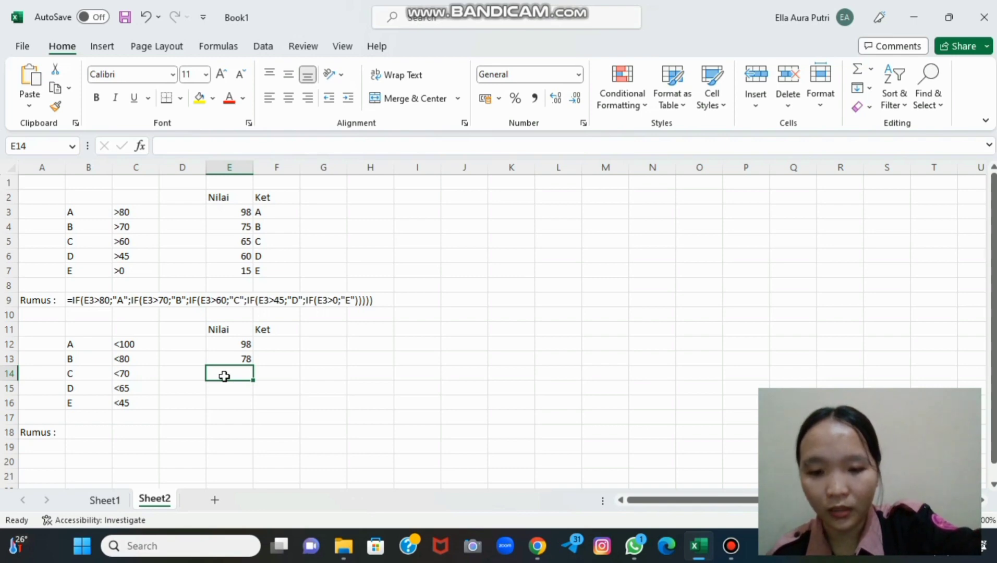
text(66)
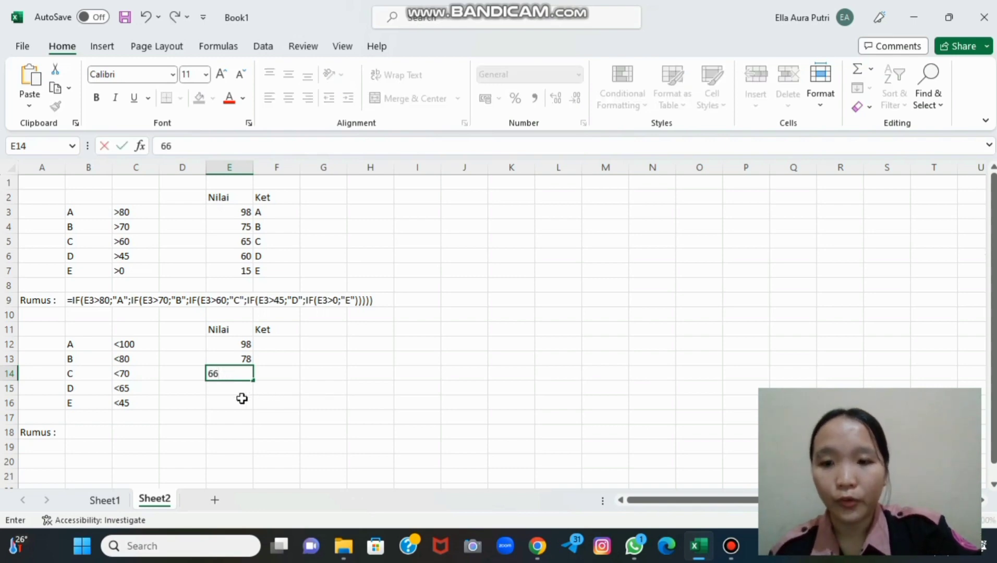
click(242, 398)
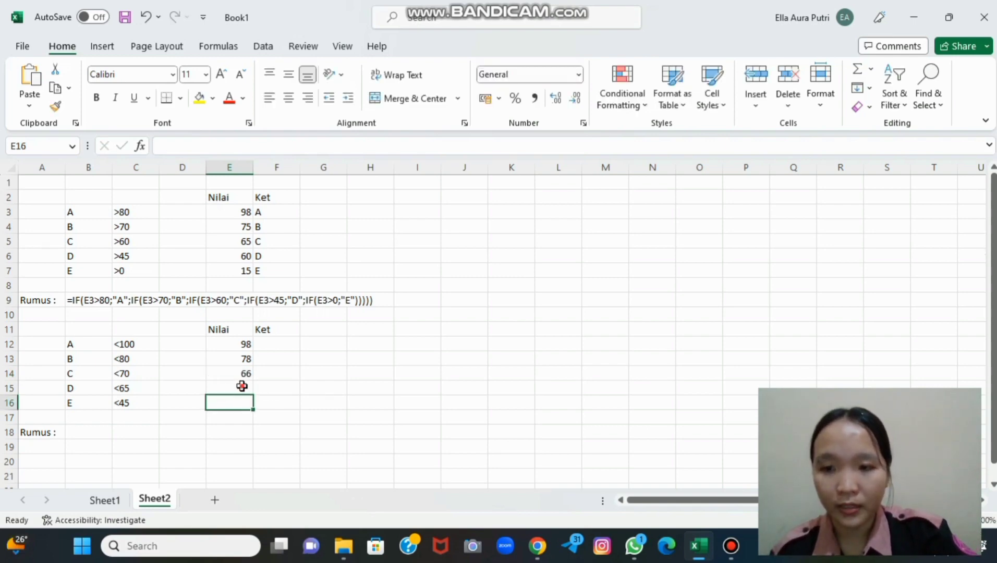
click(242, 386)
text(60)
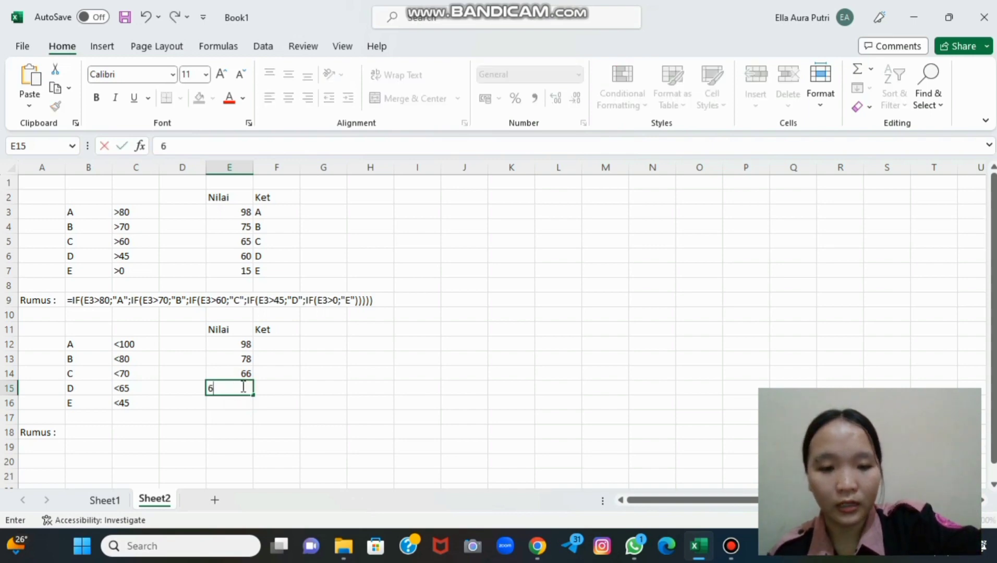
click(228, 407)
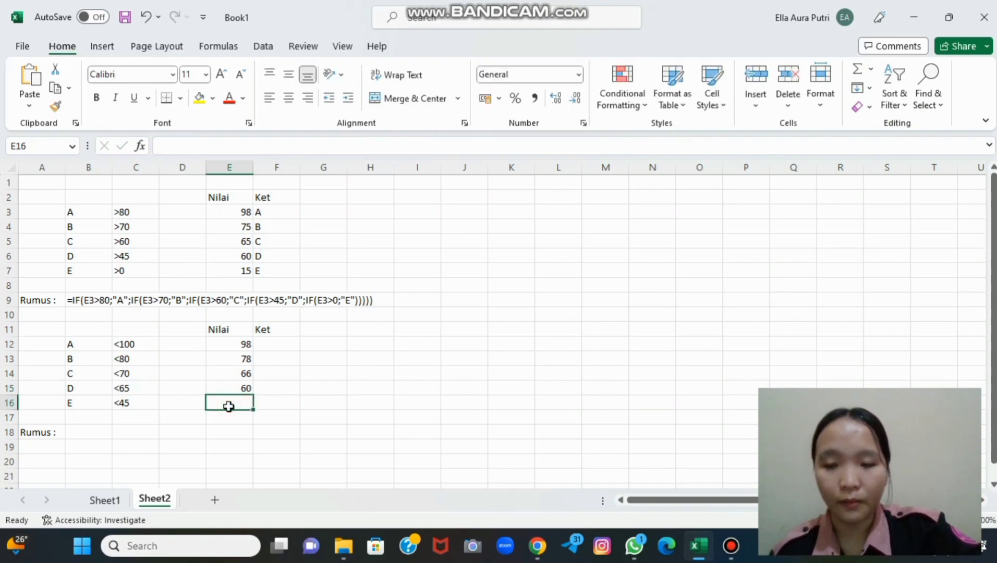
text(4)
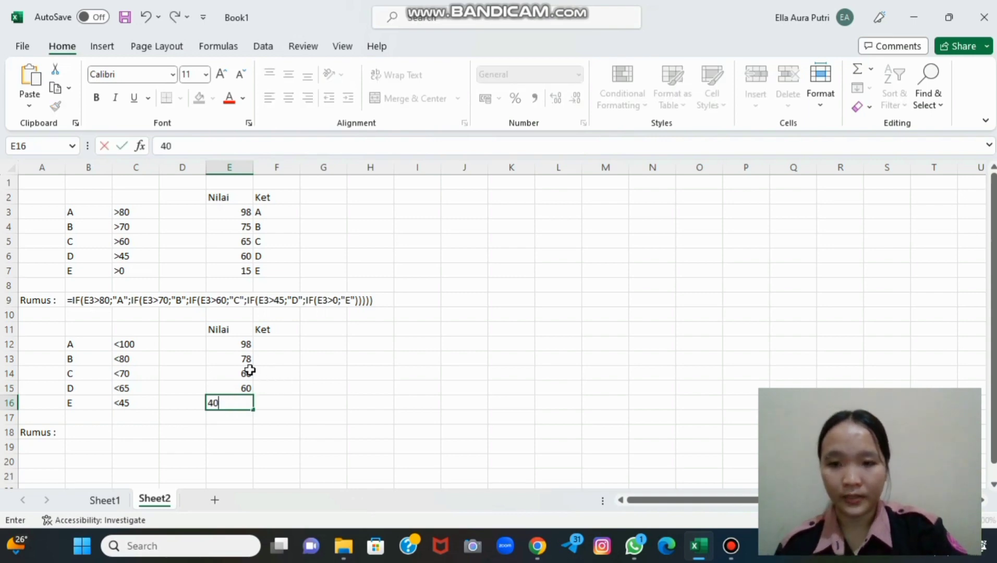
text(0)
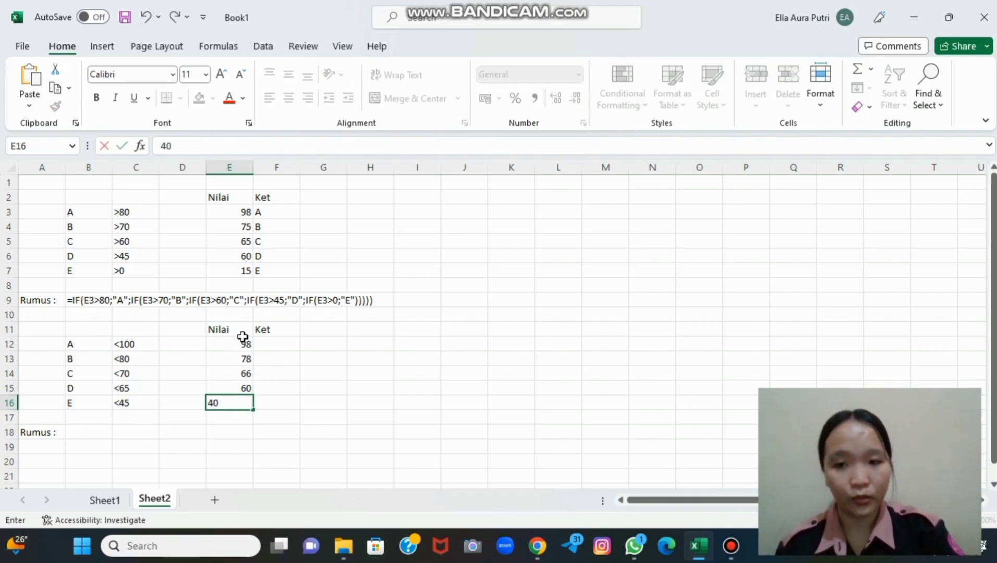
- Start an IF formula in F12 that returns "E" when E12<45, continuing to its false value
click(268, 344)
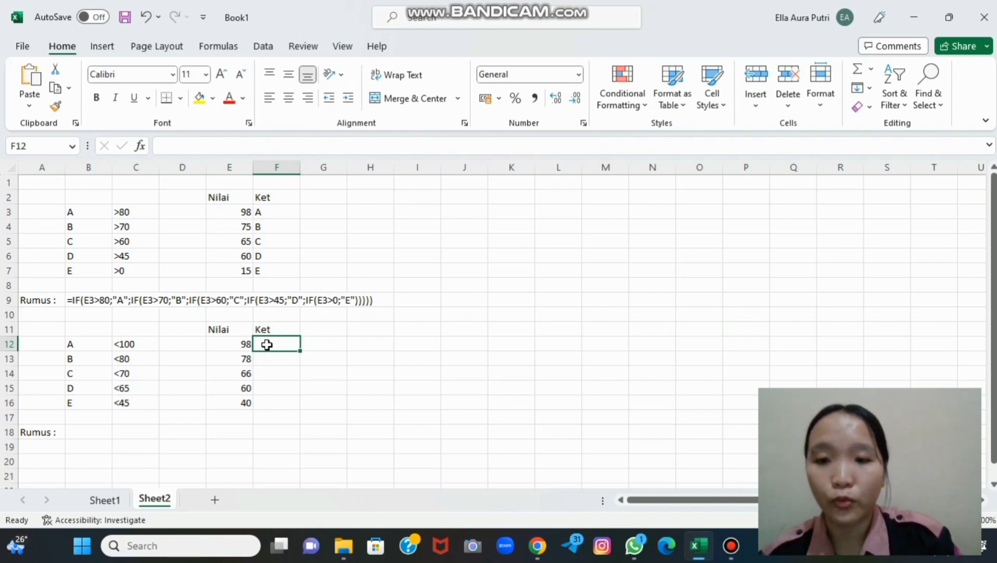
text(=)
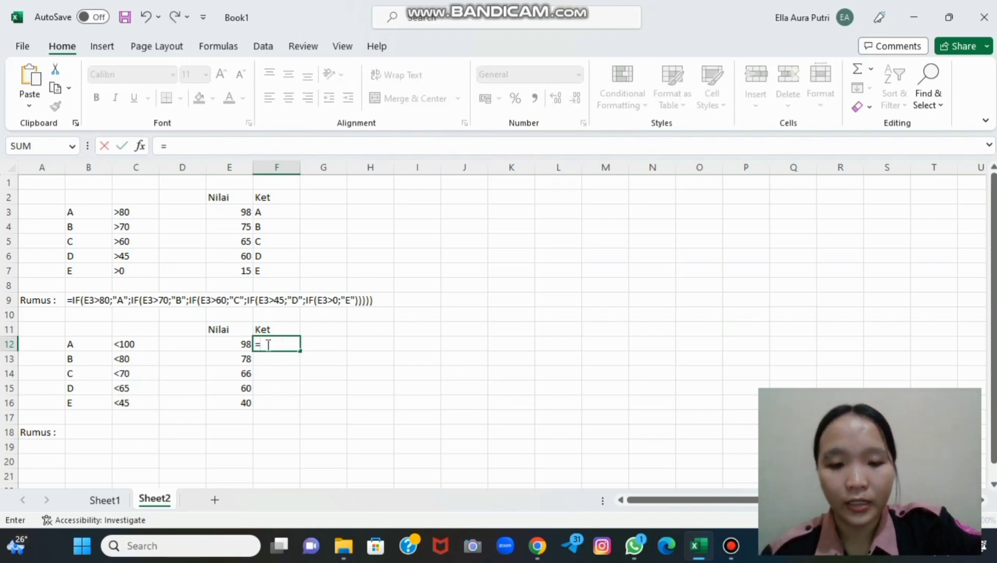
text(IF)
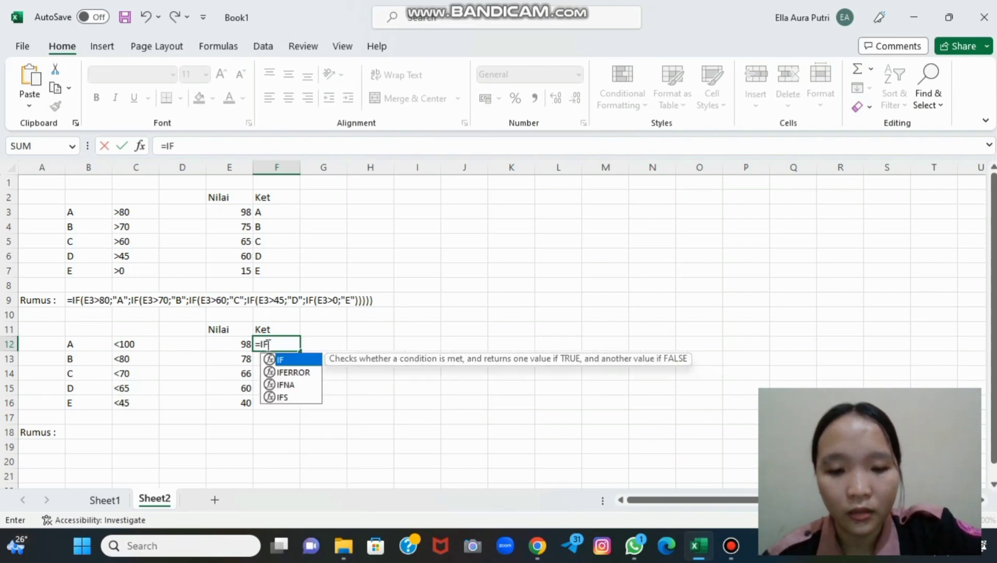
text(()
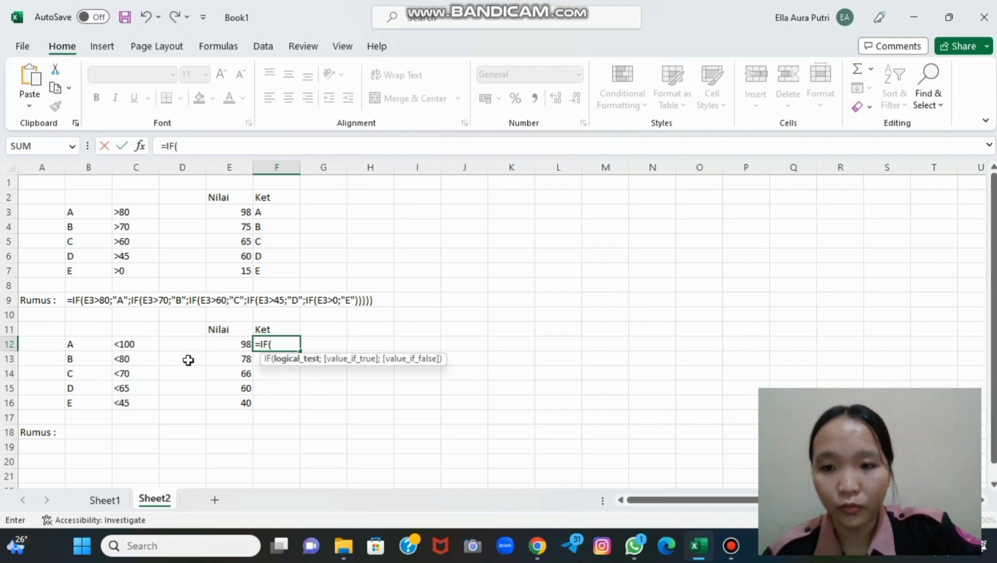
click(235, 345)
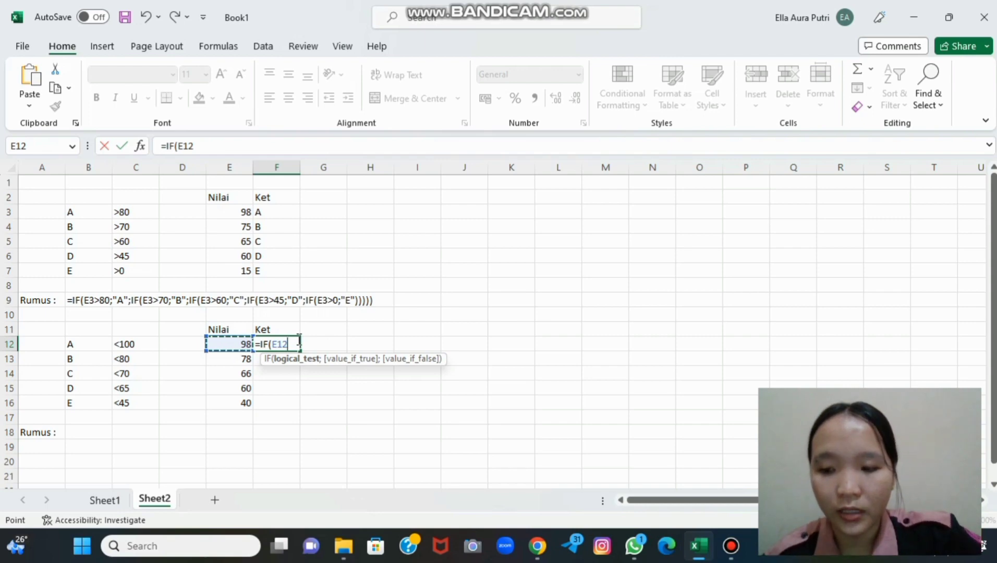
text(<)
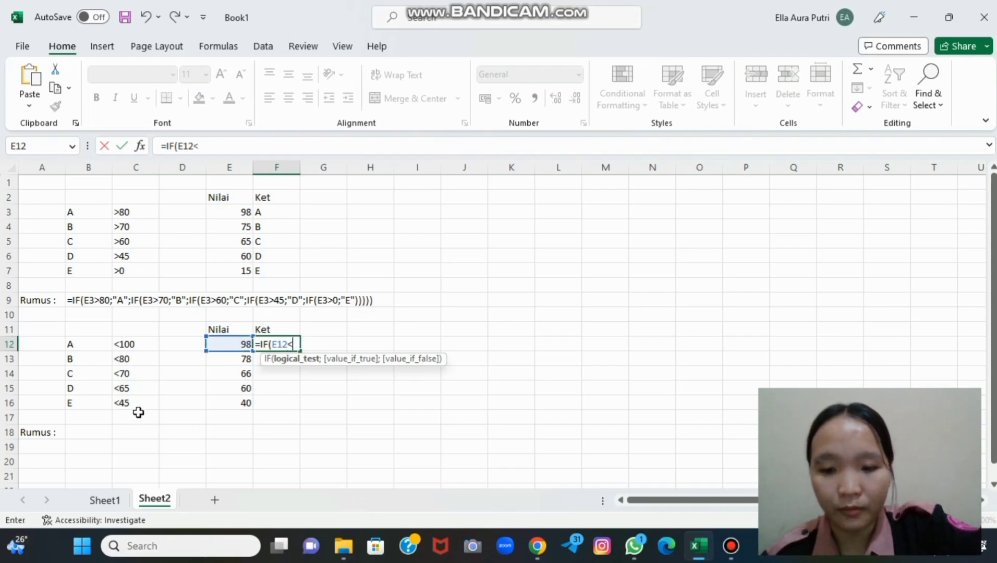
text(45)
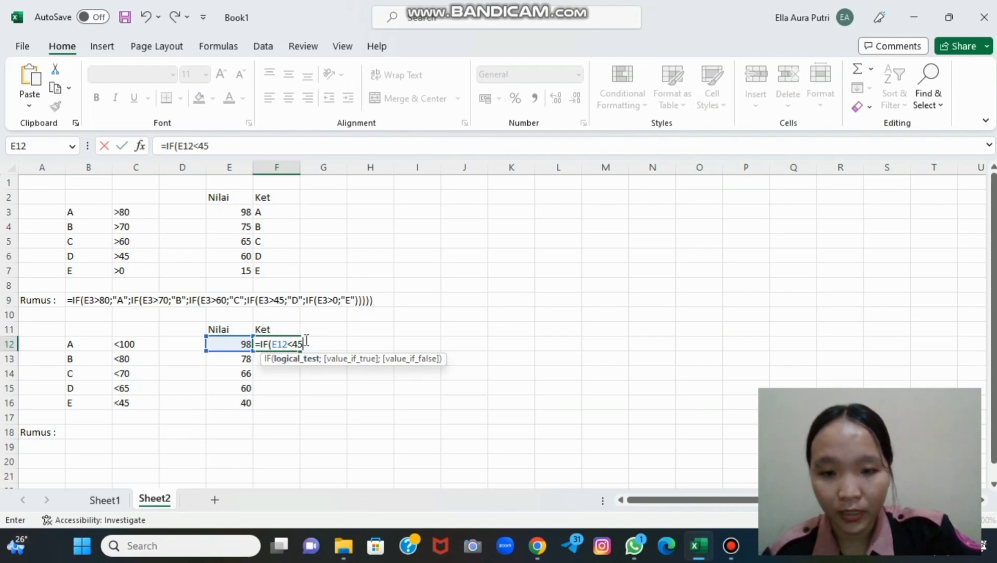
text(;"E)
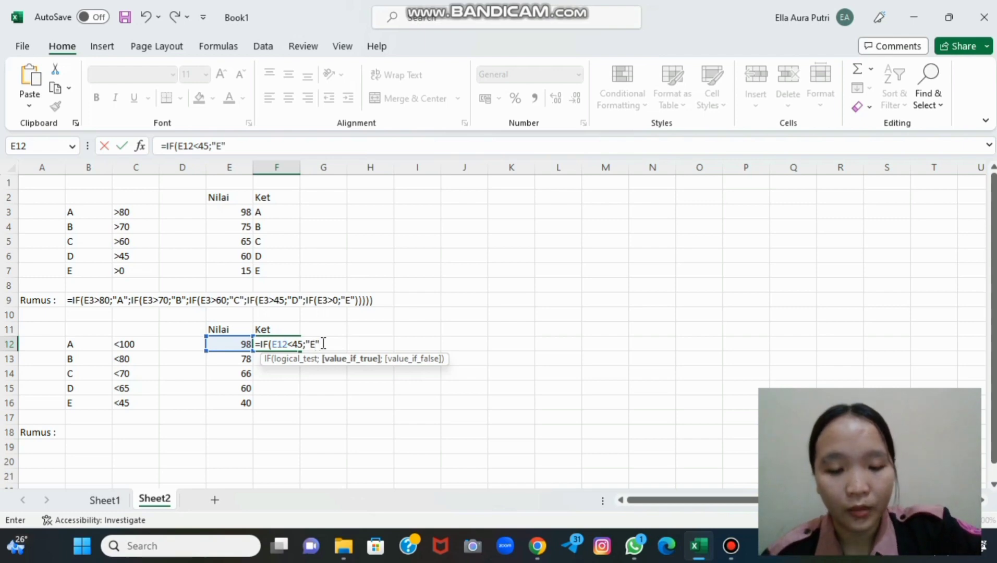
text(";)
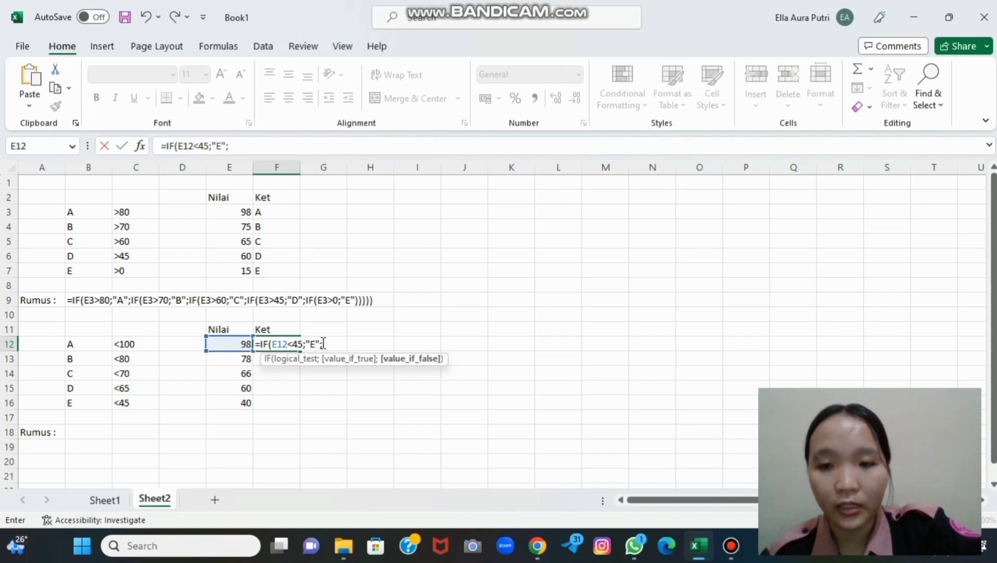
- Nest a second IF as the false value in the F12 formula, returning "D" when E12<65
text(IF)
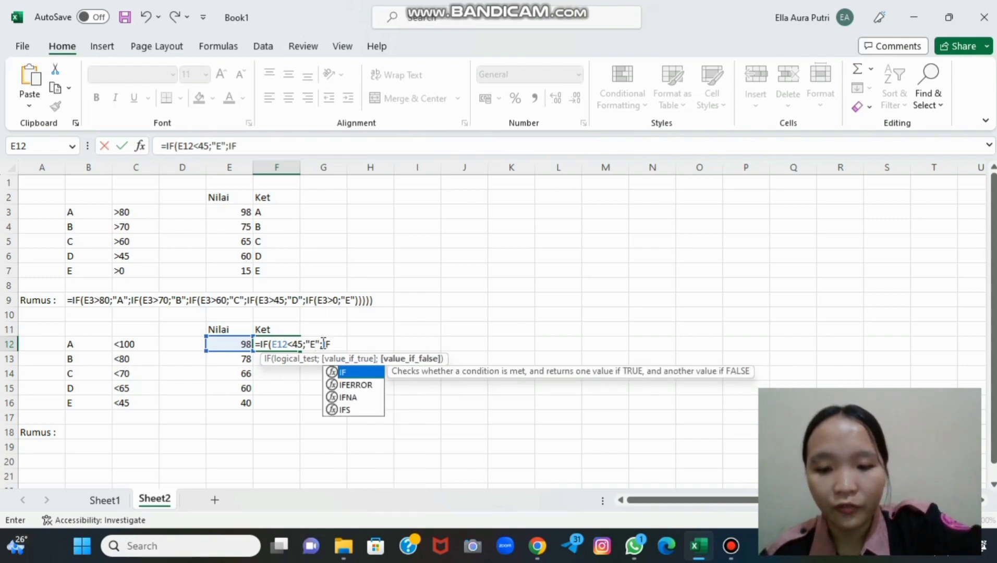
text(()
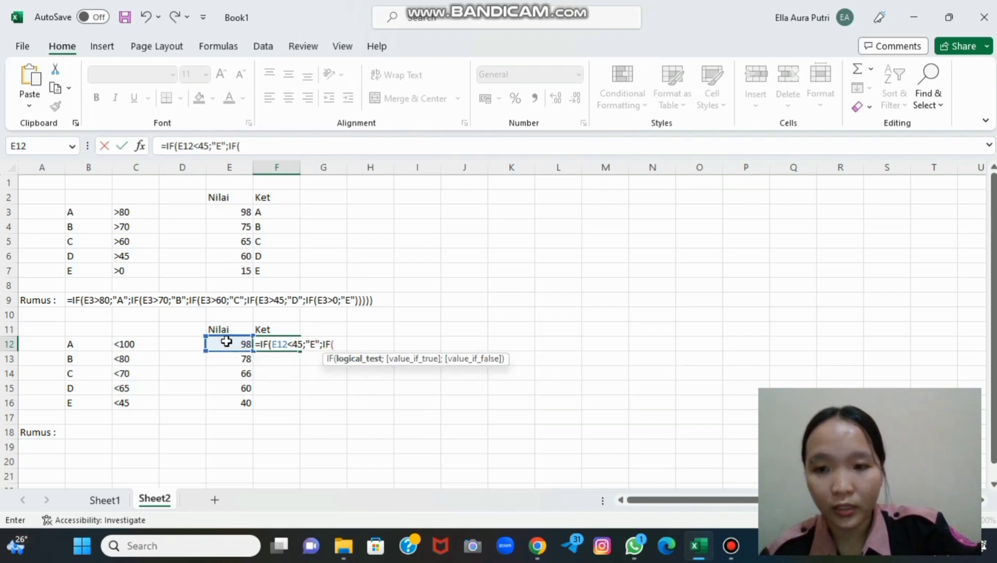
click(225, 344)
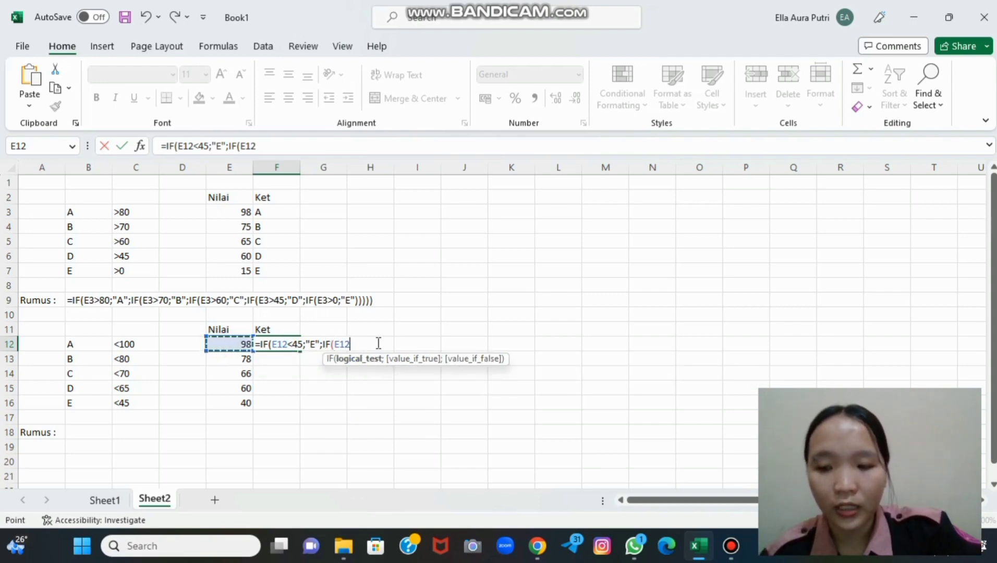
text(<65)
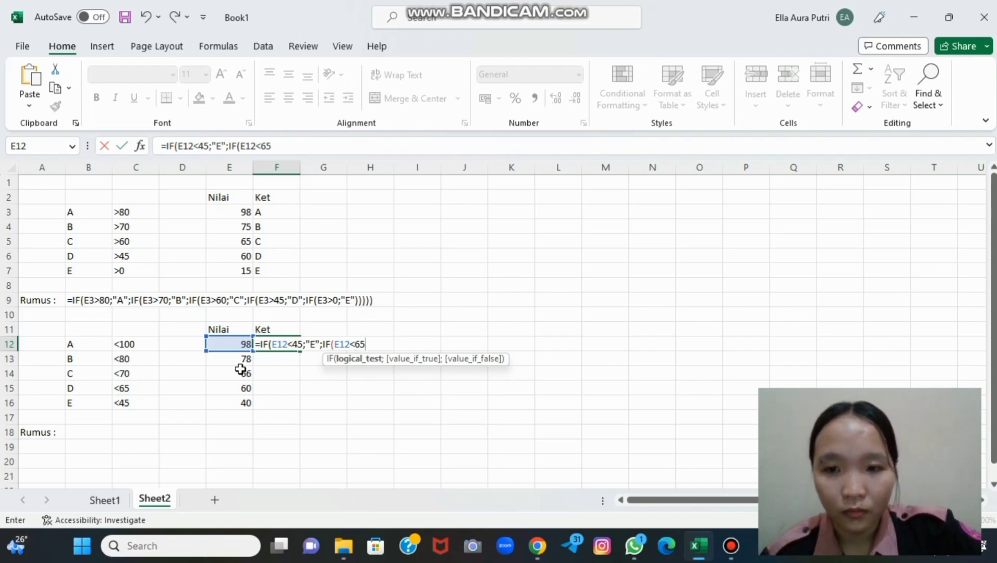
text(;)
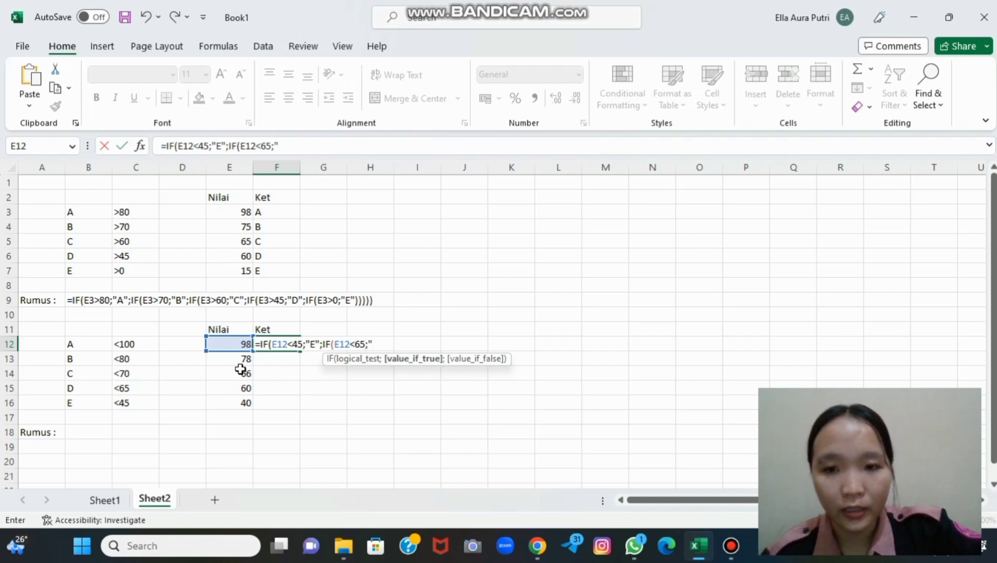
text("D)
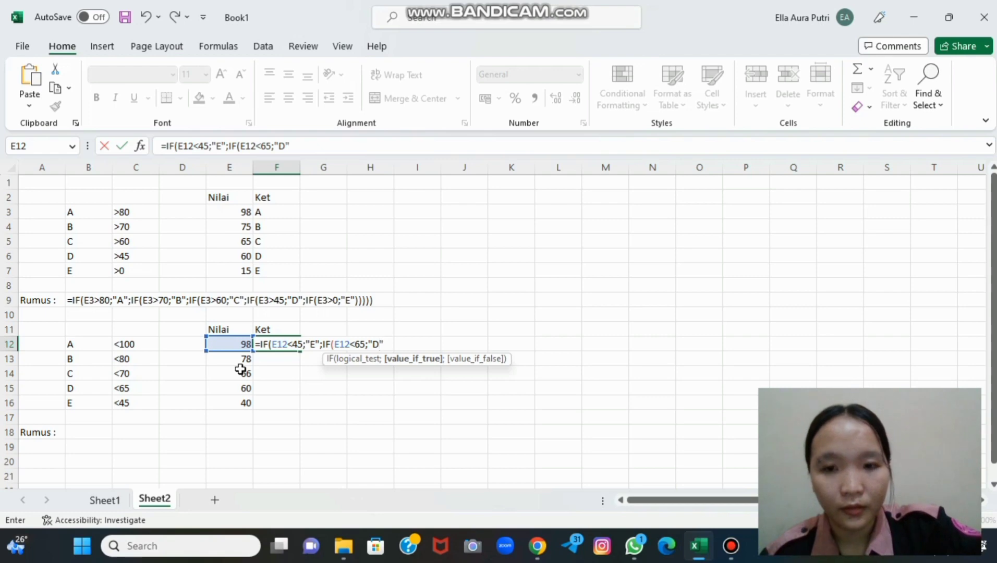
text(")
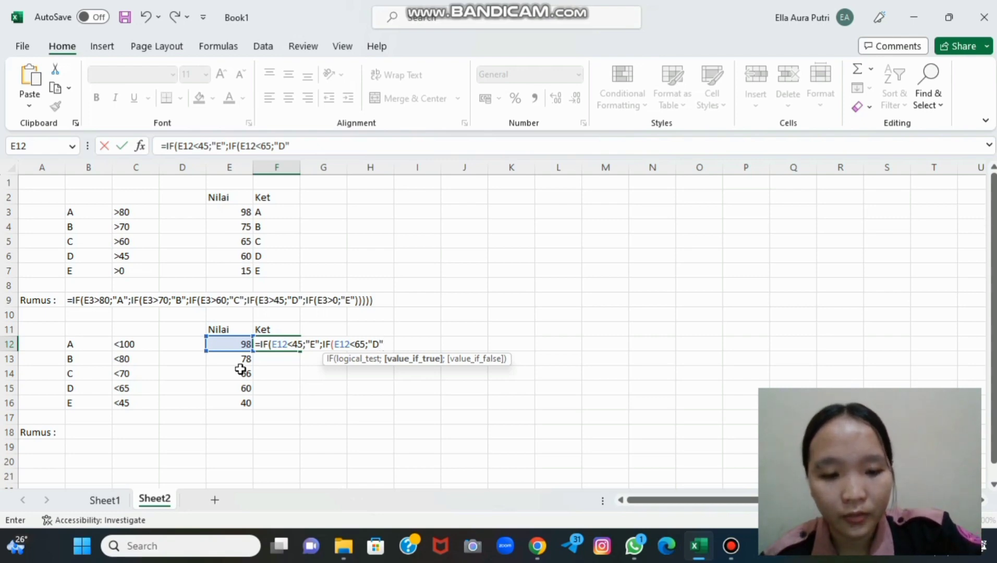
- Nest a third IF as the false value in the F12 formula, returning "C" when E12<70
text(;IF)
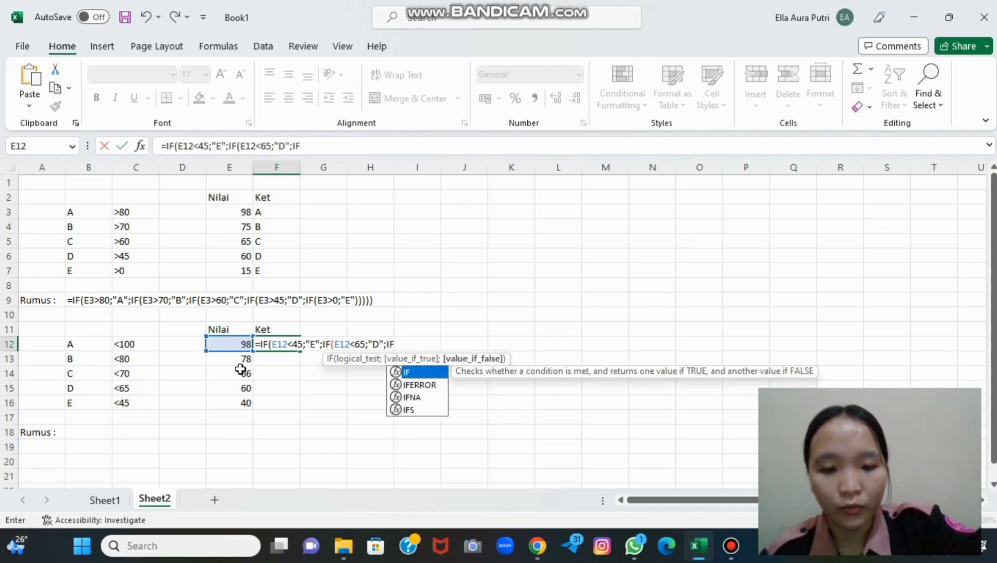
text(()
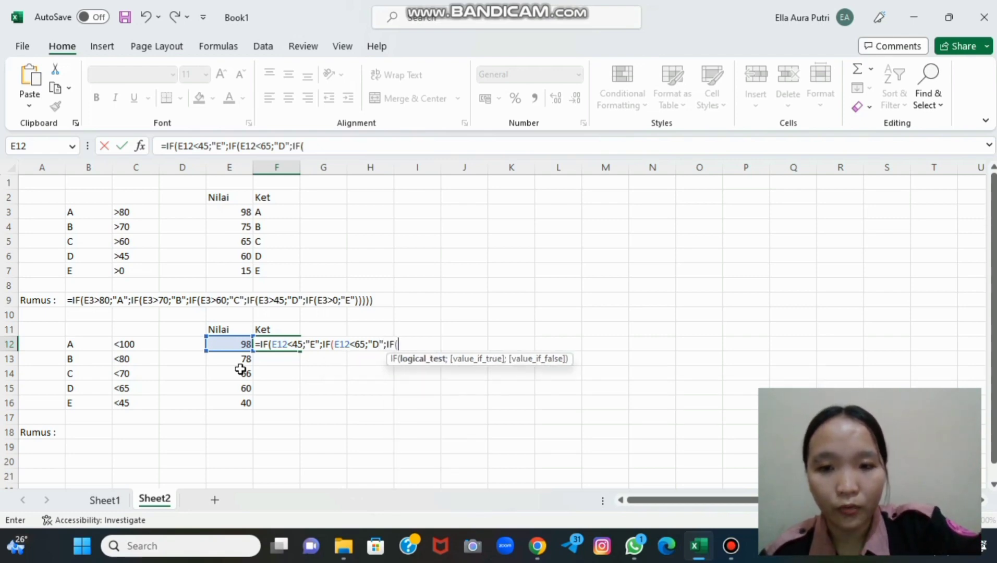
click(222, 344)
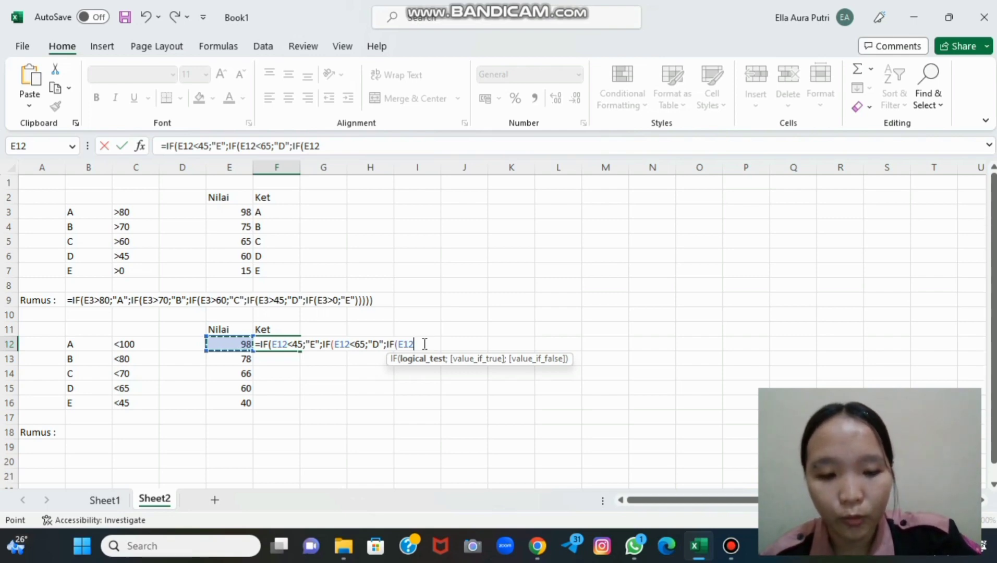
text(<)
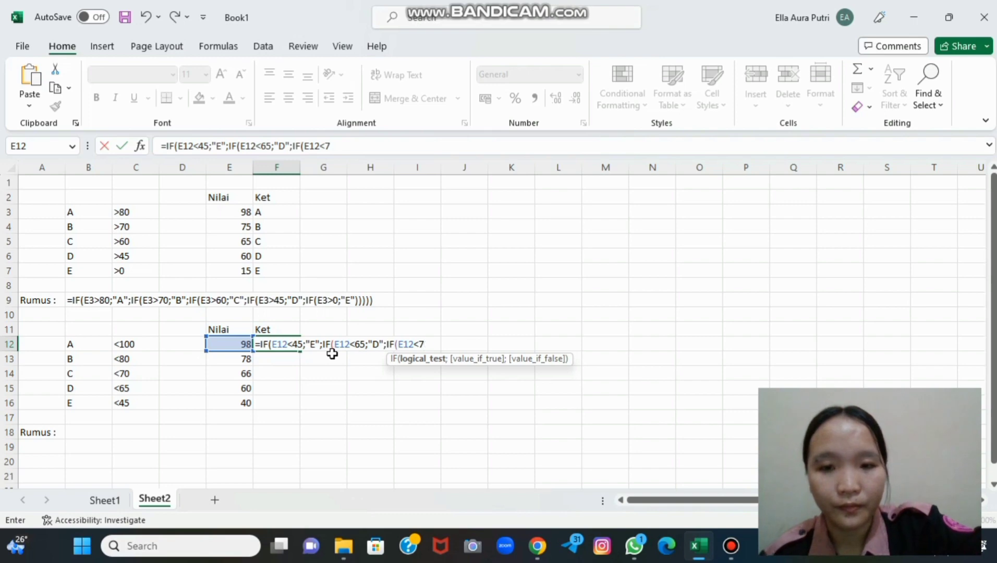
text(70)
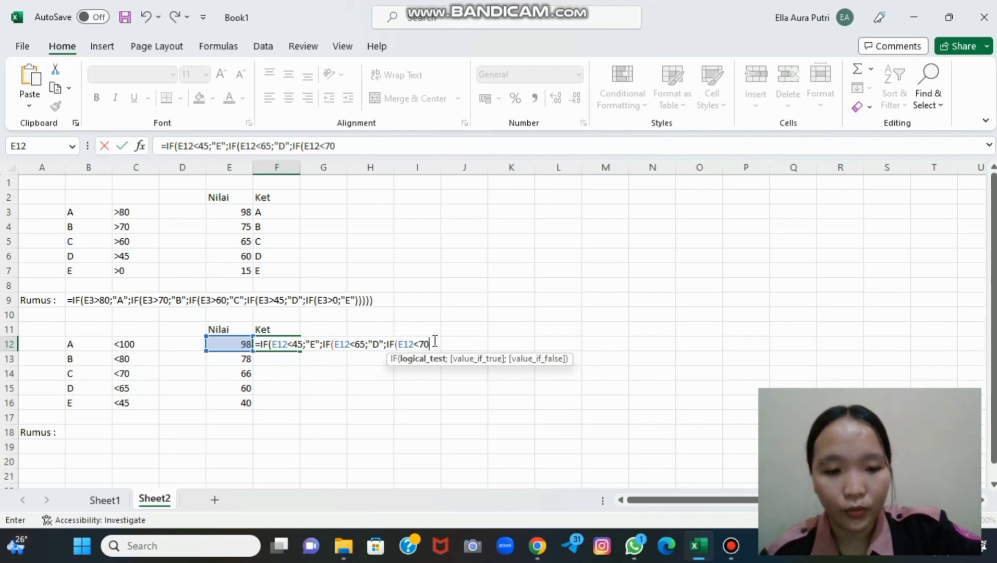
text(;)
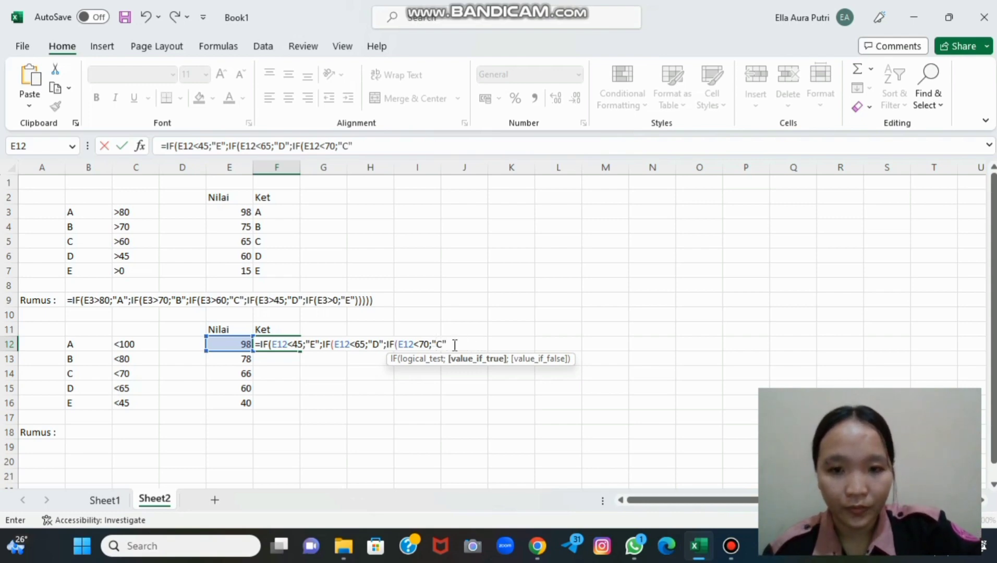
text("C")
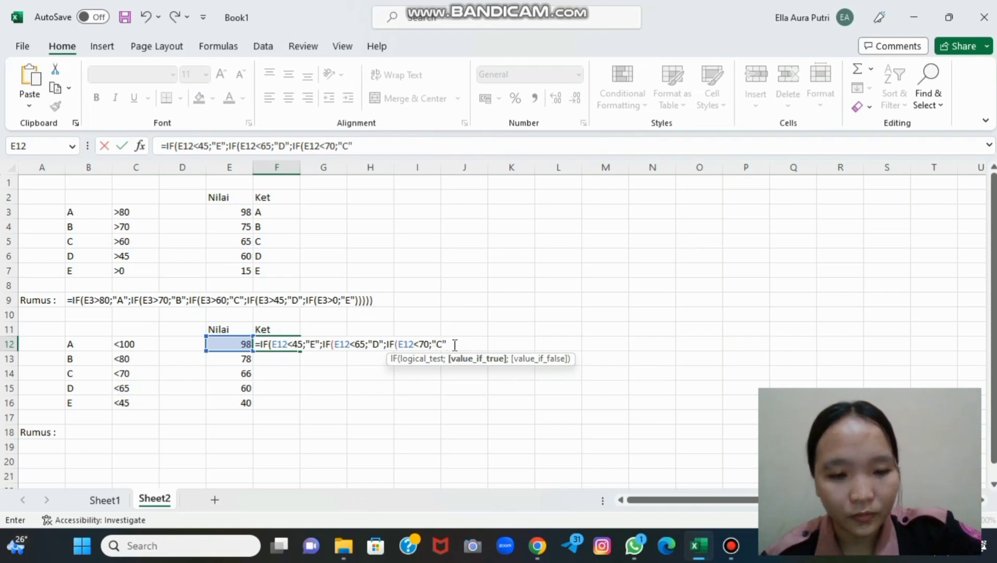
- Nest a fourth IF in the F12 formula, returning "B" when E12<80, and continue to its false value
text(;IF()
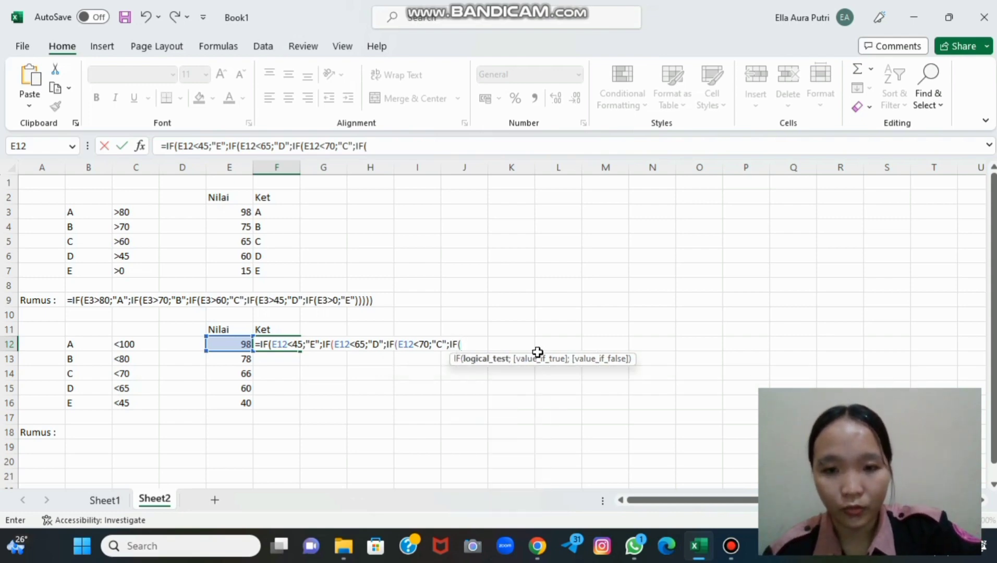
click(232, 345)
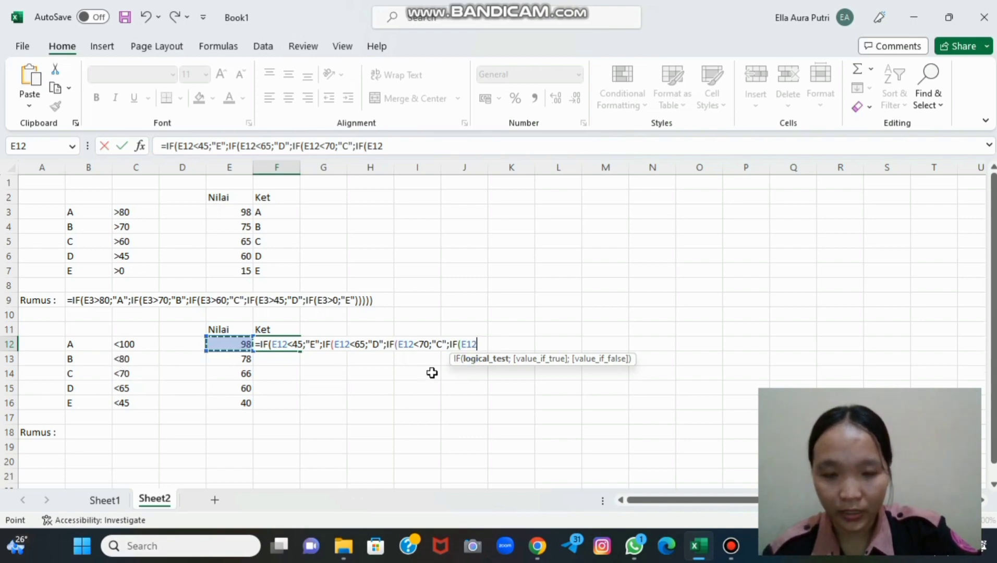
text(<)
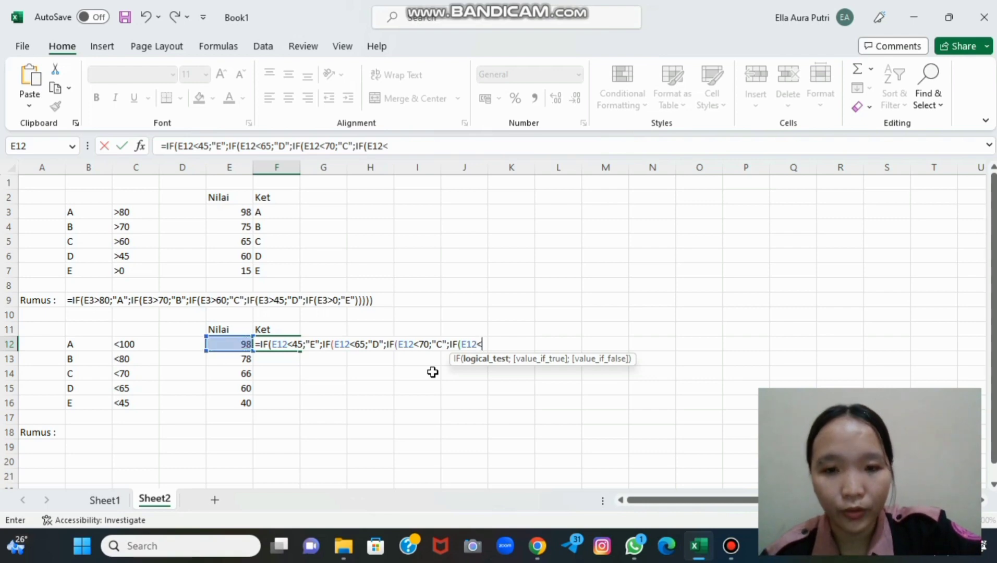
text(80)
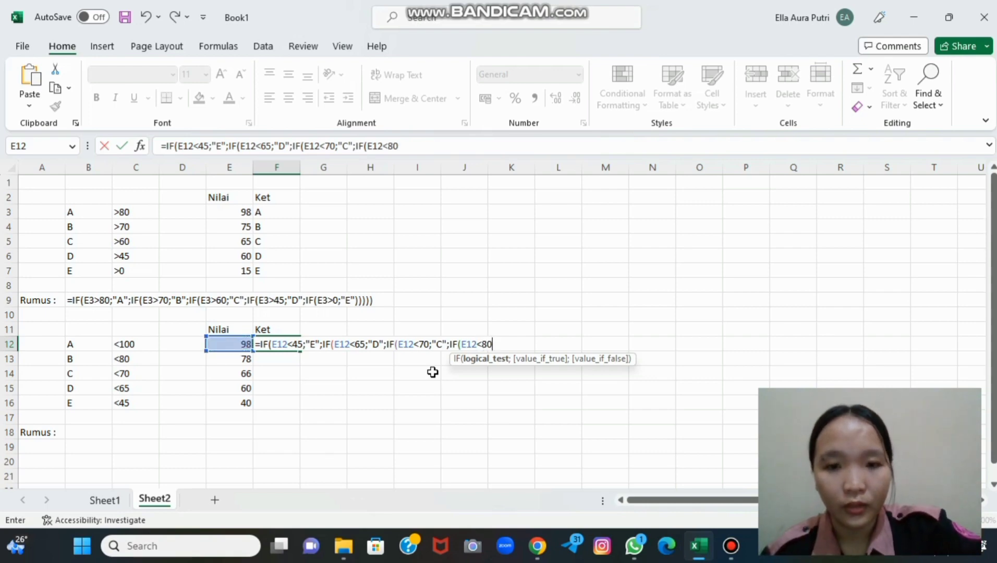
text(;)
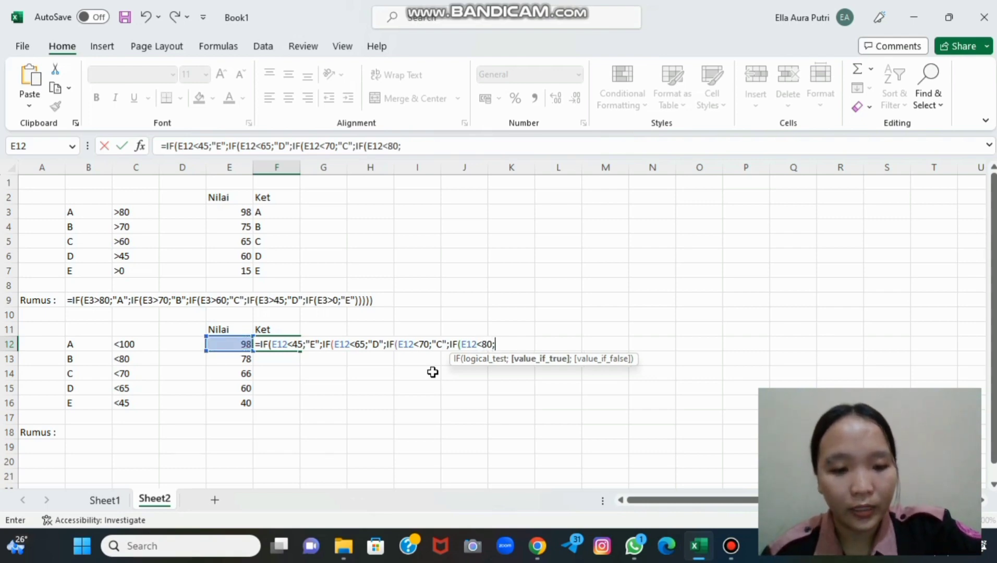
text("B)
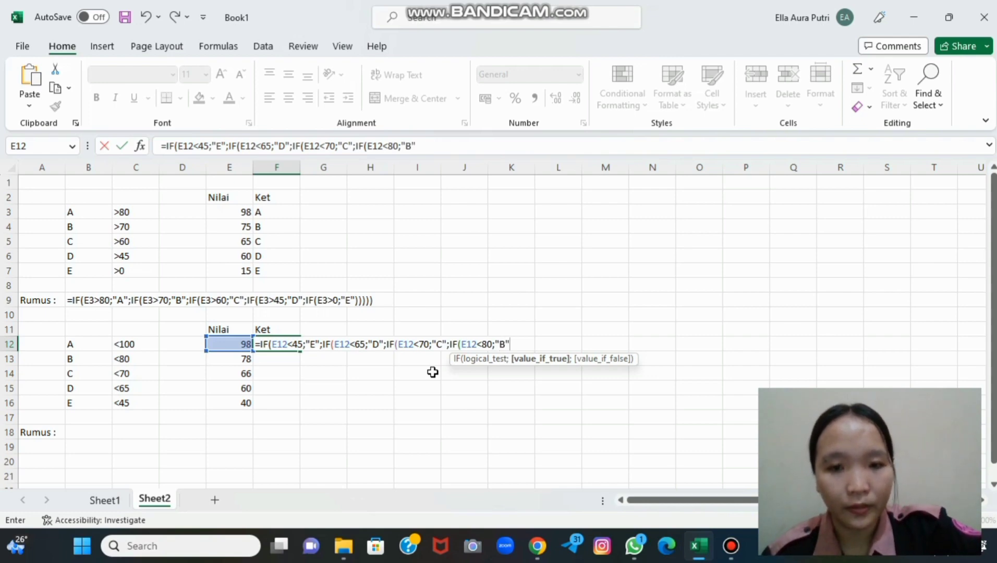
text(";)
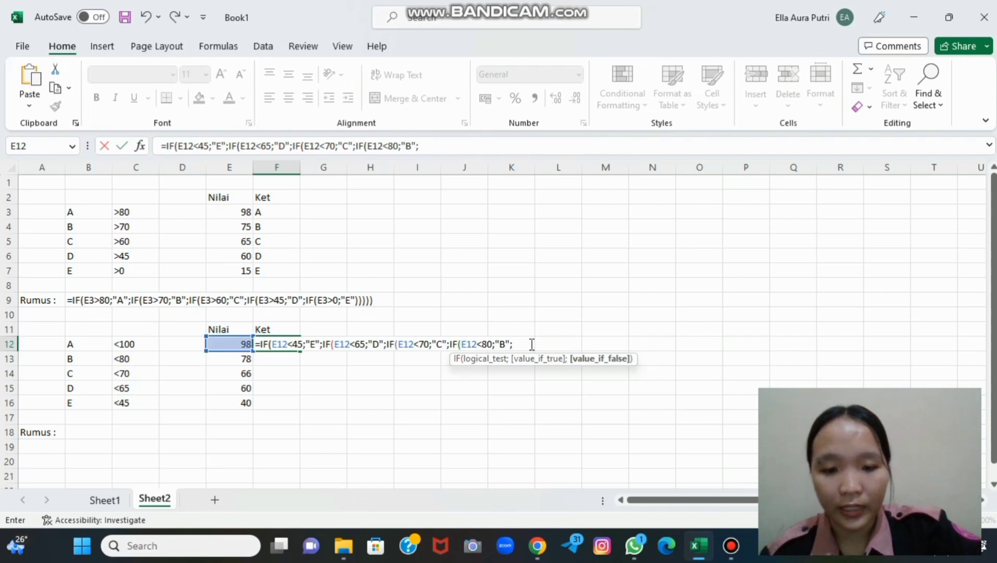
- Nest the last IF in the F12 formula, returning "A" when E12<100, then close all five parentheses and enter the formula
text(IF()
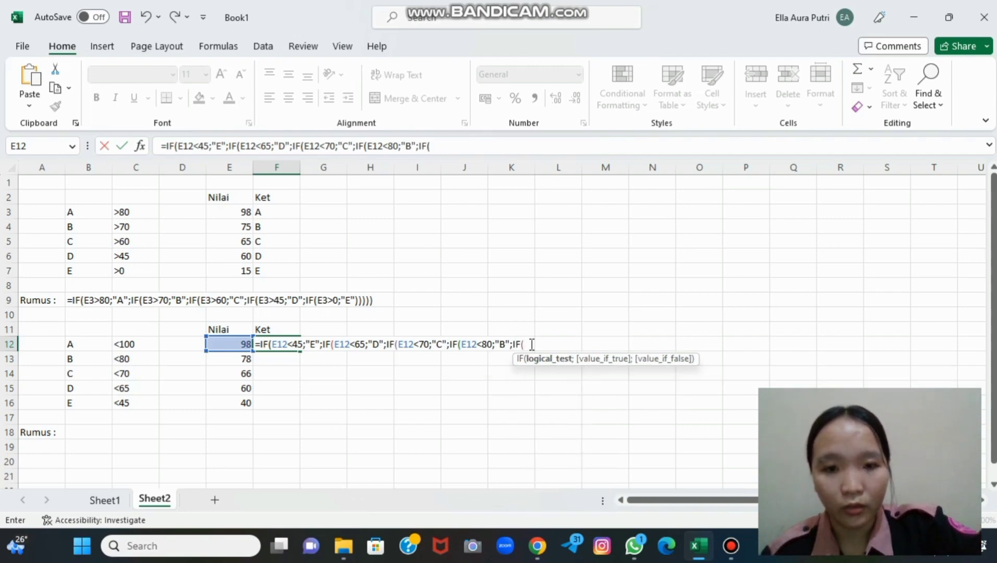
click(230, 343)
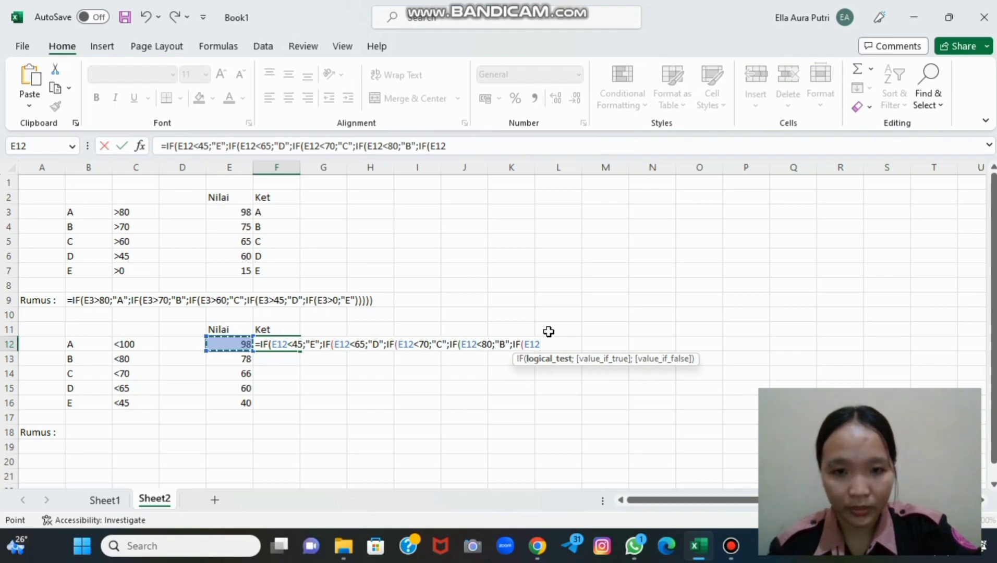
text(<)
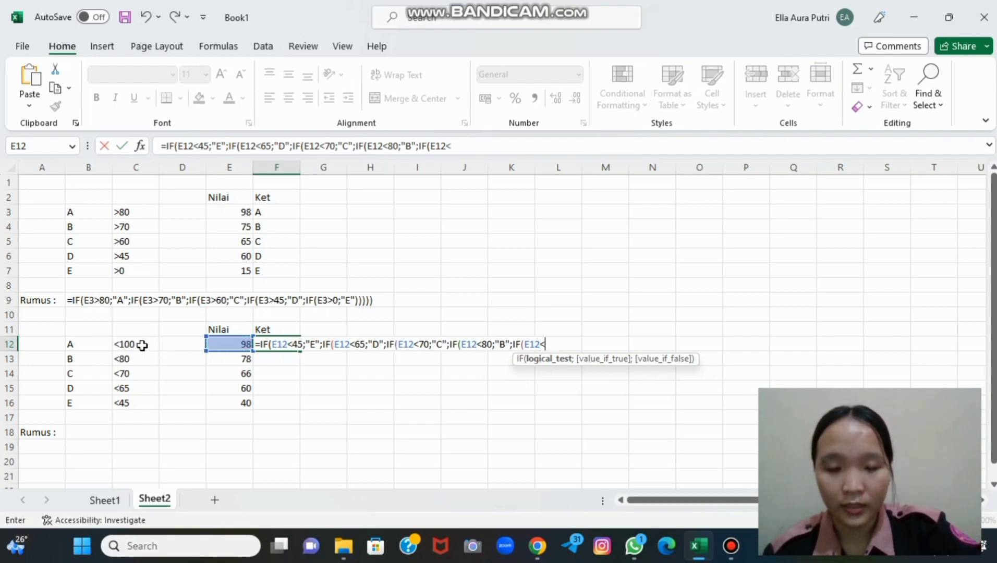
text(100)
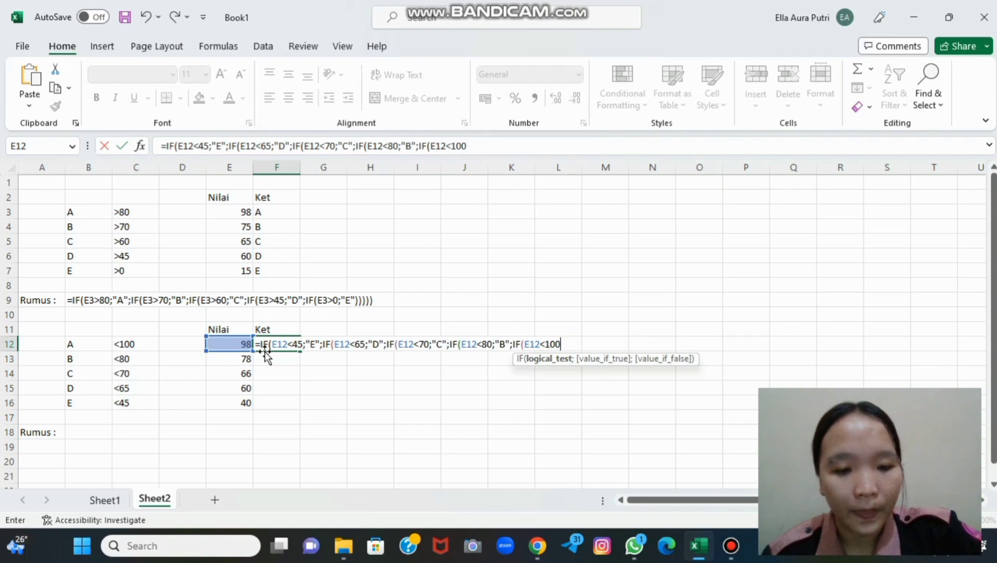
text(;")
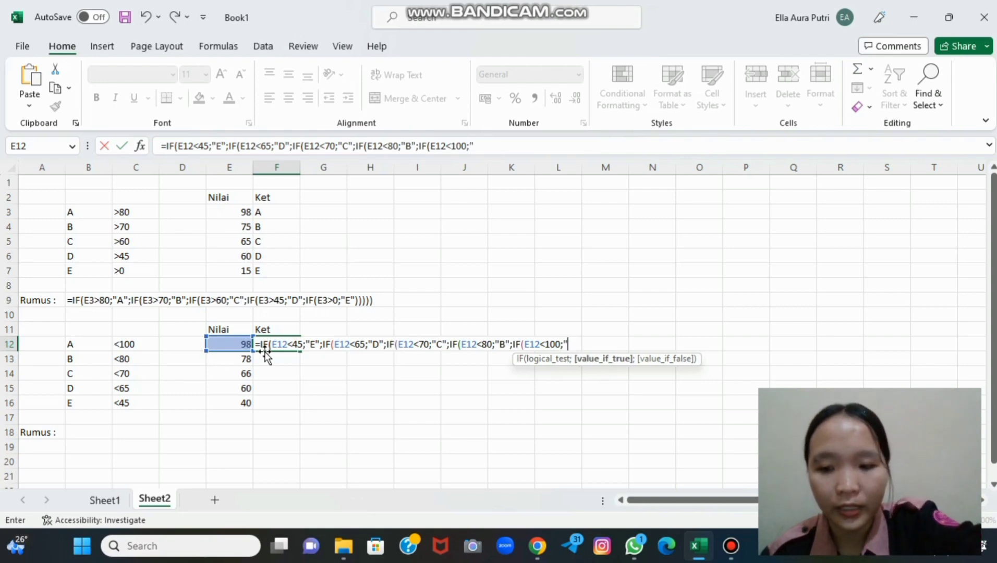
text(A)
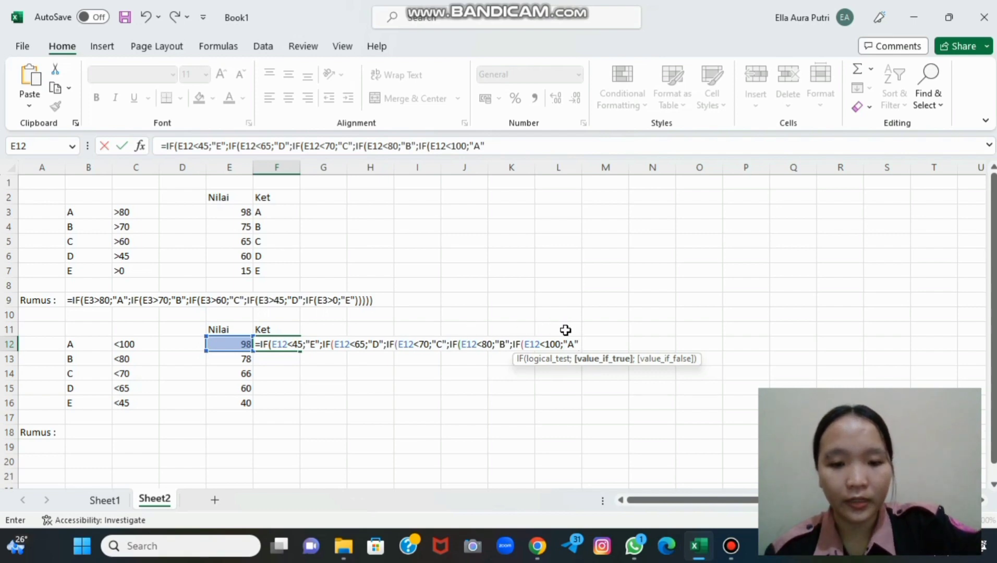
text("))0)
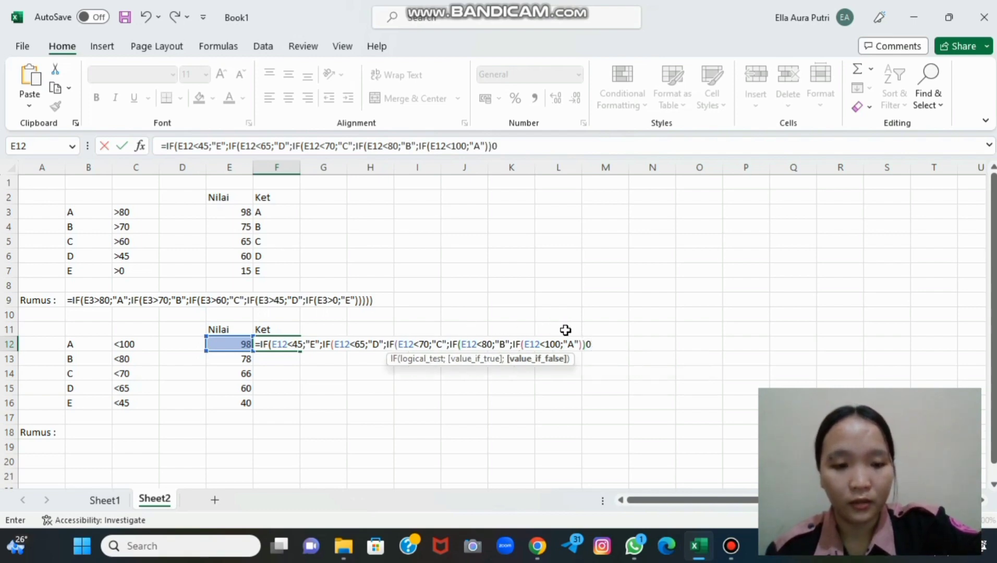
key(BackSpace)
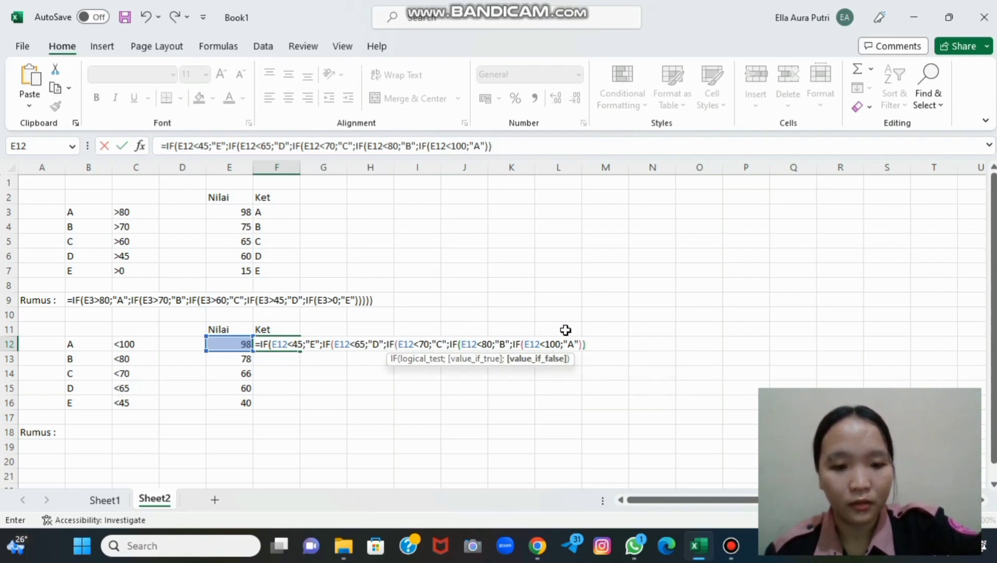
text())))
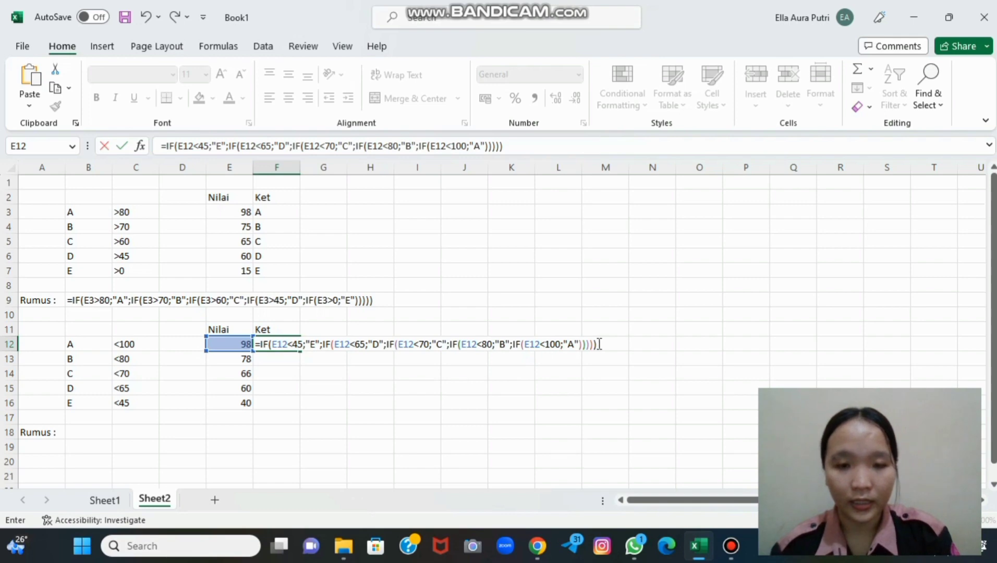
key(Return)
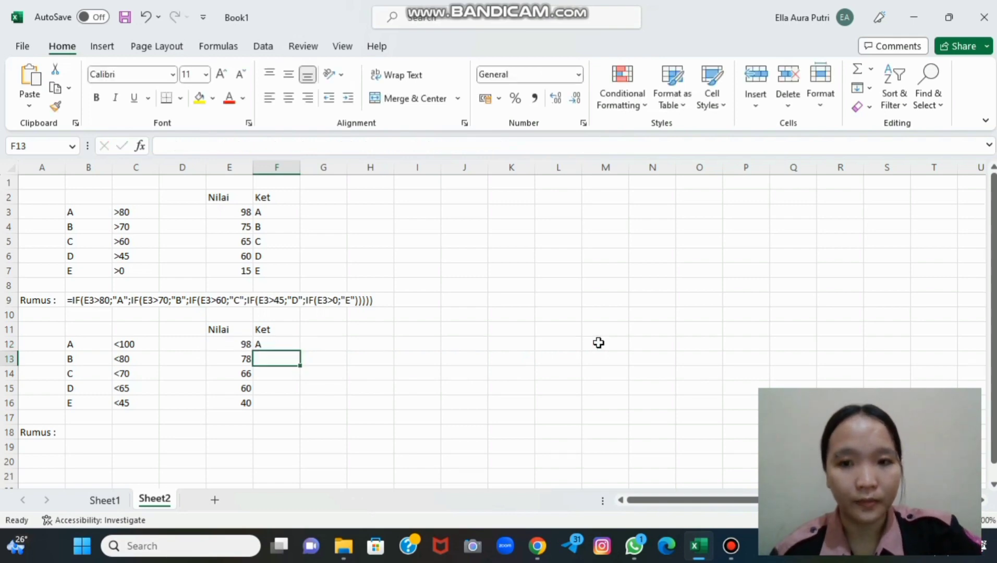
- Fill the F12 grade formula down the second Ket column through F15
click(289, 346)
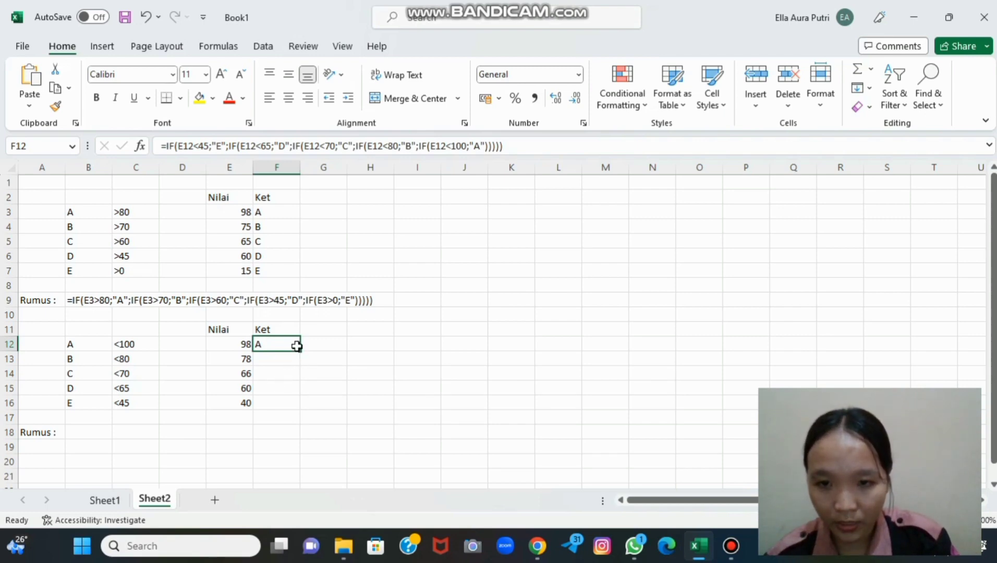
drag(299, 350, 277, 401)
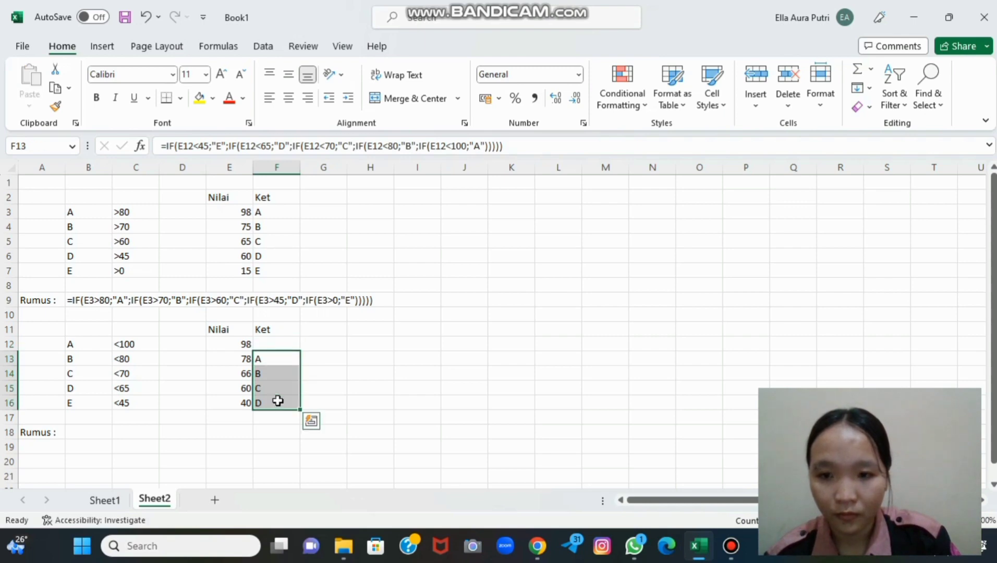
- Clear the shifted grade formulas one by one from F13 through F16 in the second Ket column
click(266, 344)
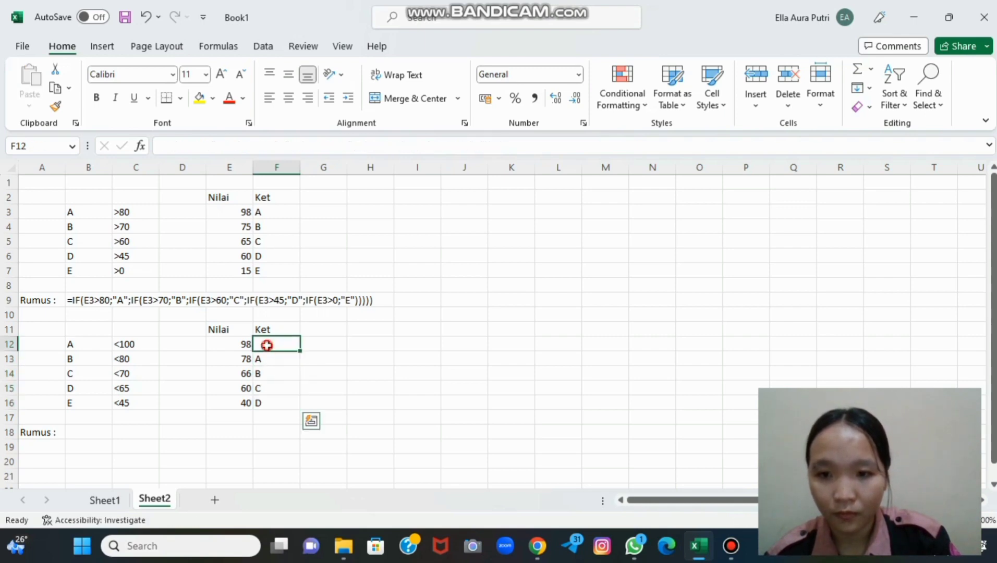
click(262, 358)
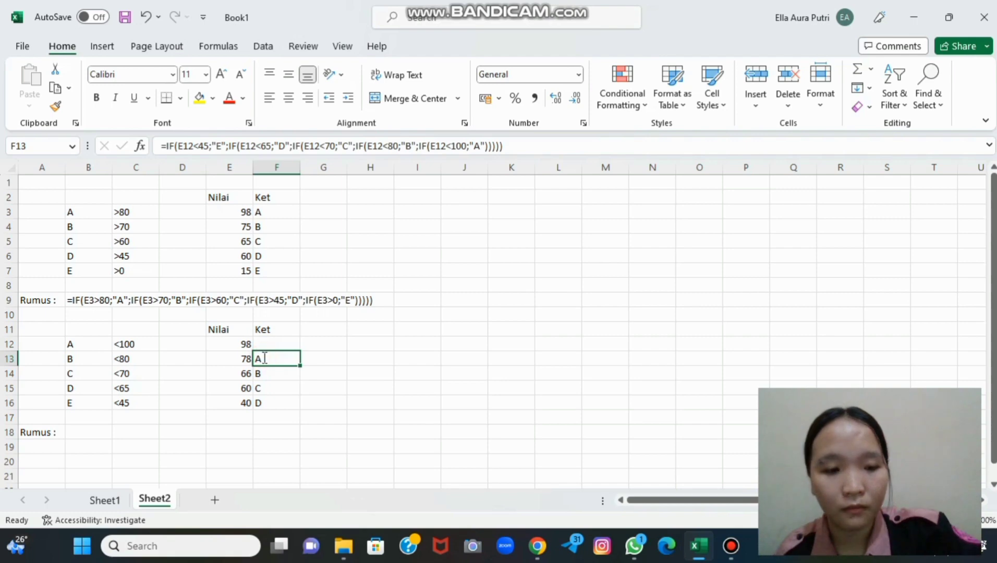
key(BackSpace)
click(271, 374)
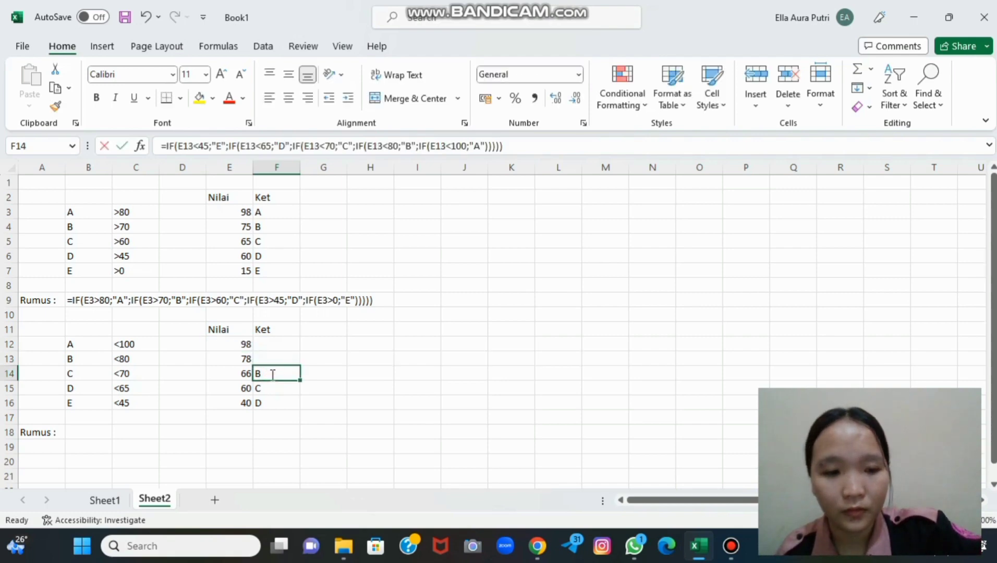
key(BackSpace)
click(265, 390)
key(BackSpace)
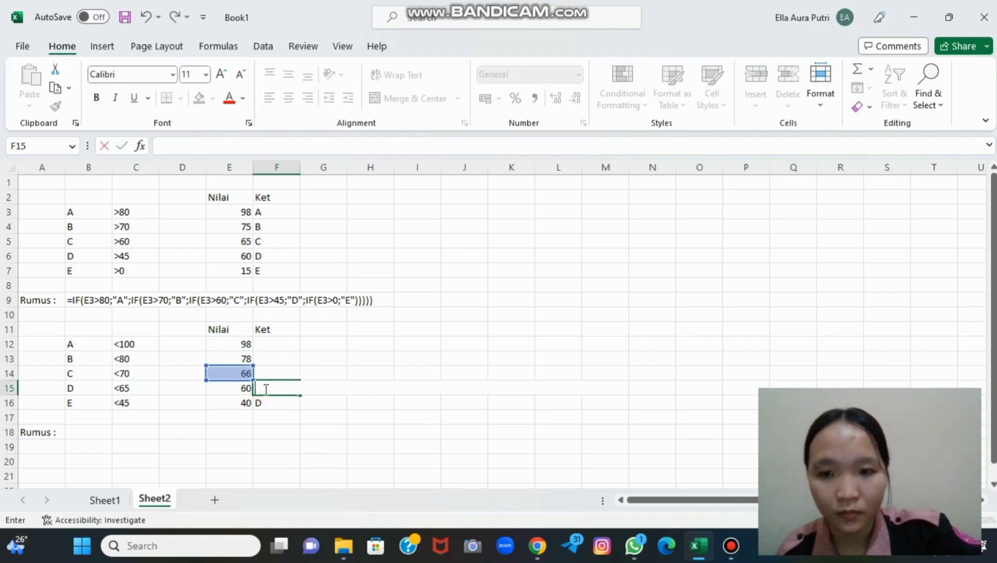
click(270, 401)
key(BackSpace)
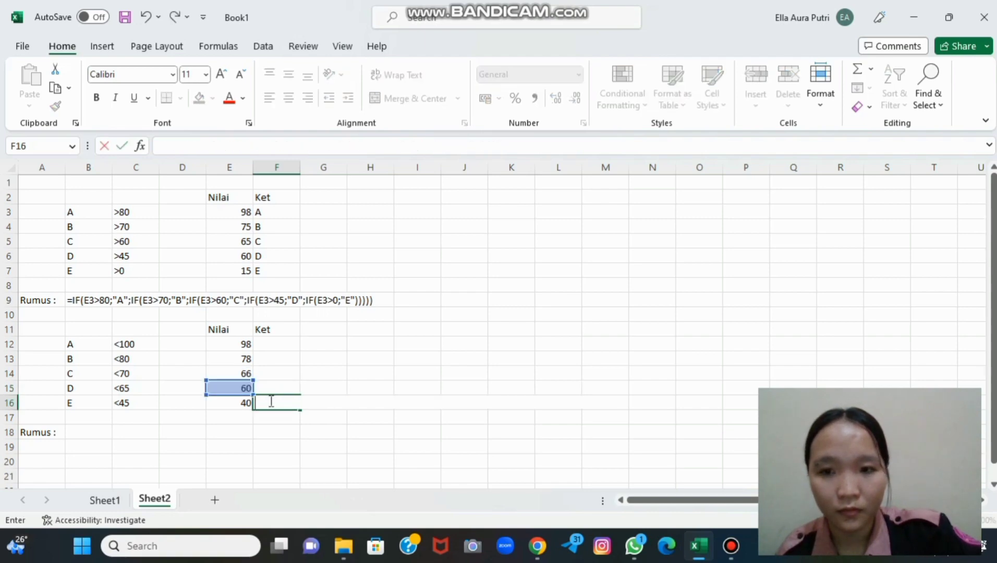
click(272, 346)
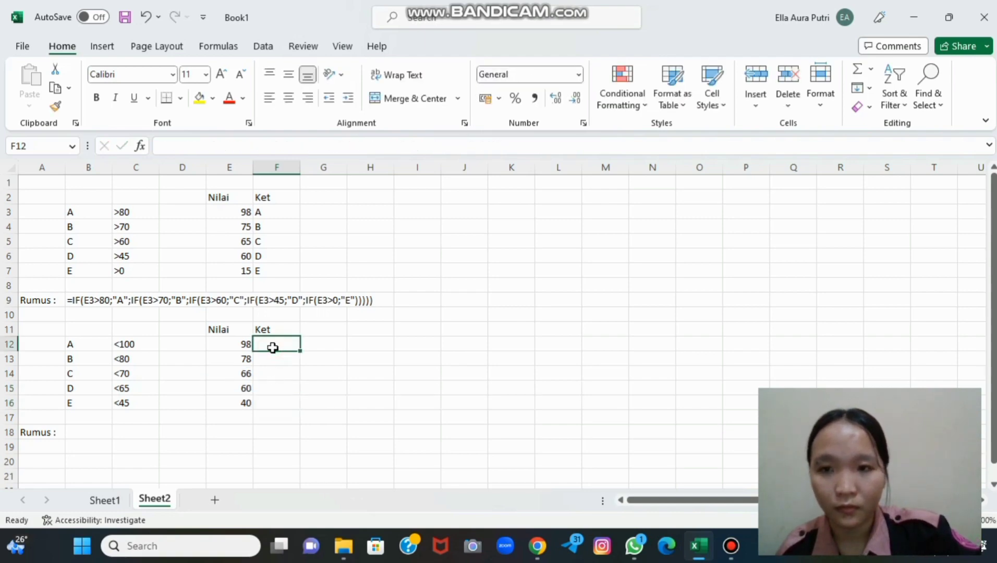
- Undo the clearing and shifting of the filled grades so they return to F12 through F15, and reselect F12
click(146, 18)
click(146, 19)
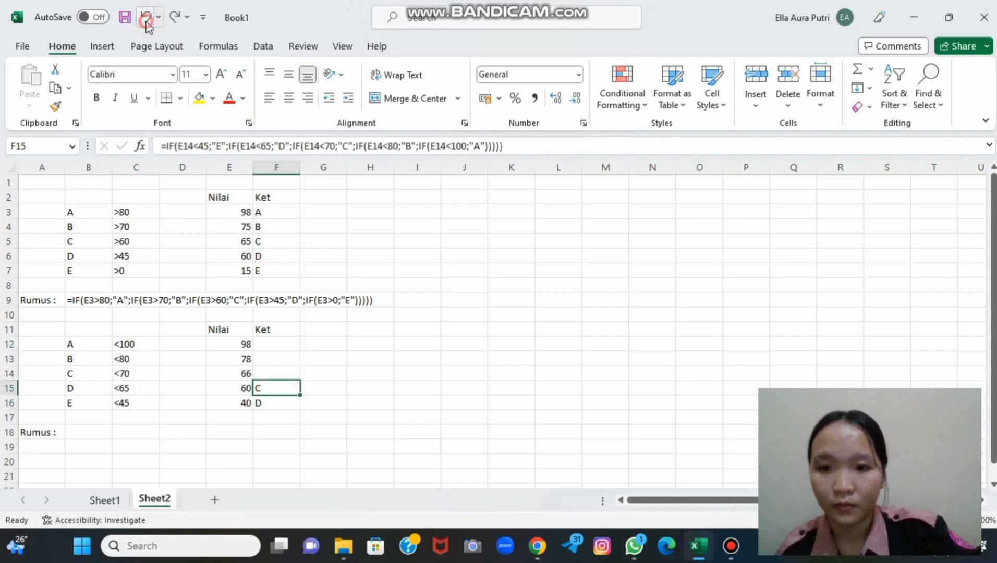
click(146, 19)
click(146, 19)
click(146, 19)
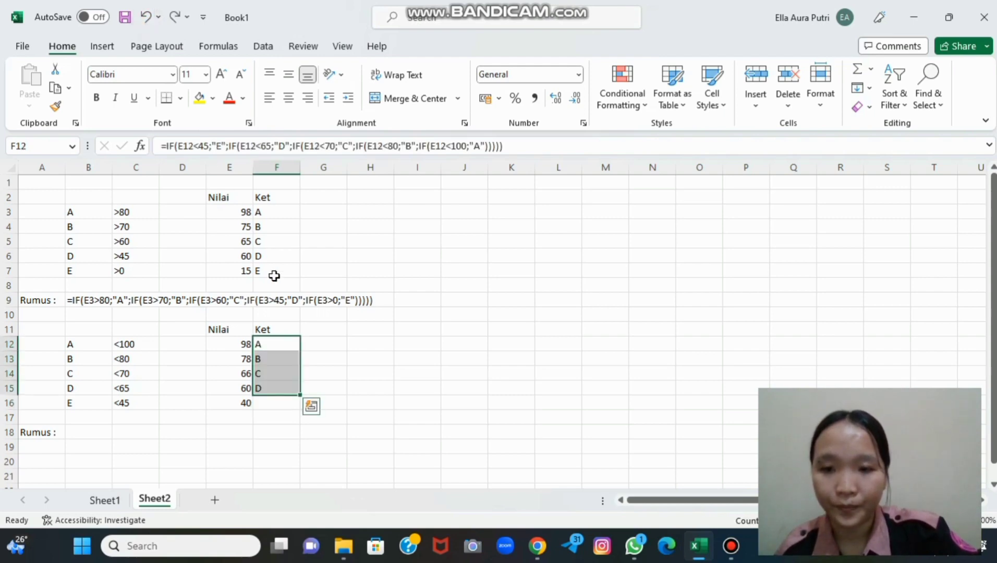
click(287, 348)
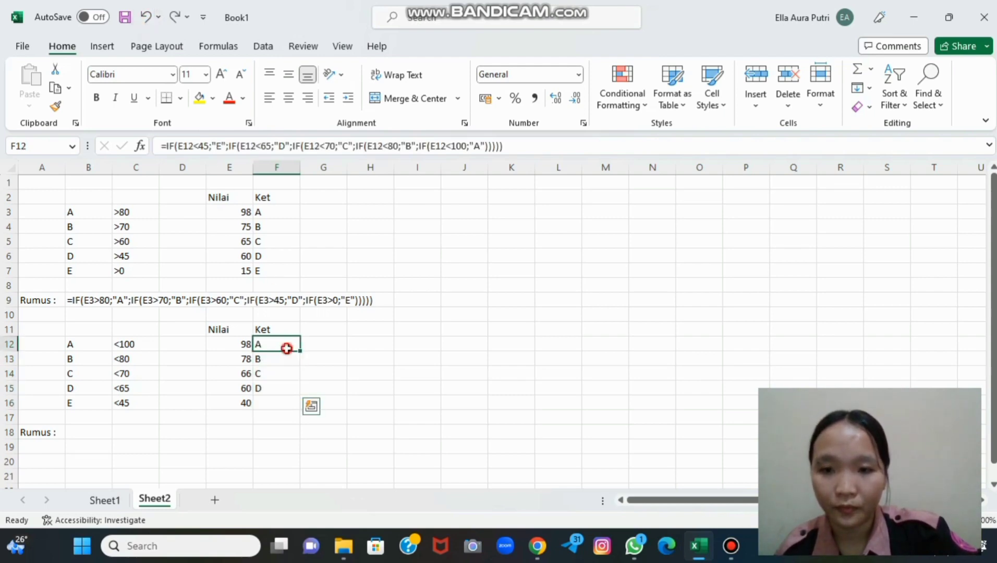
- Extend the grade formula in the second Ket column from F15 down to F16
click(278, 389)
drag(302, 395, 282, 343)
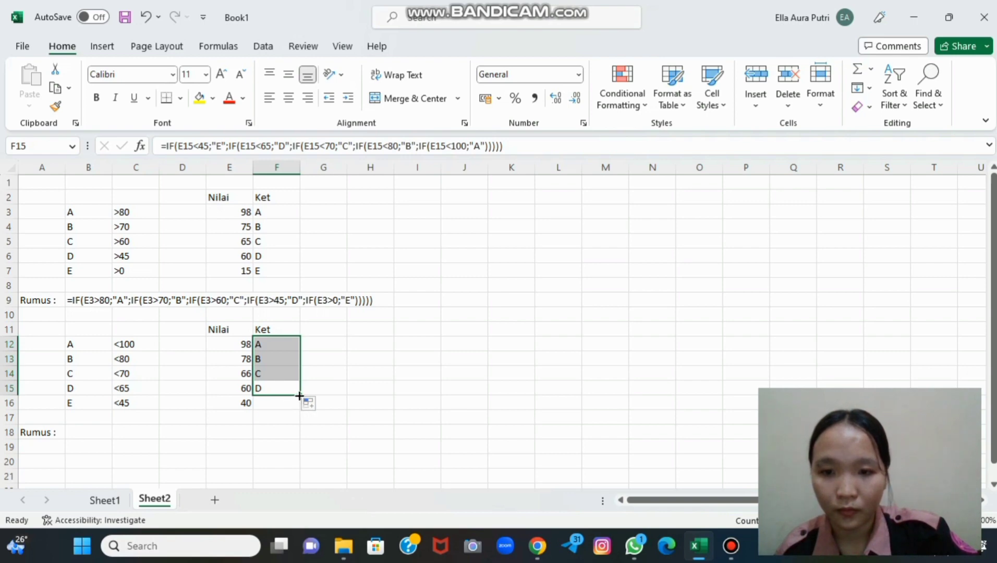
drag(300, 396, 300, 410)
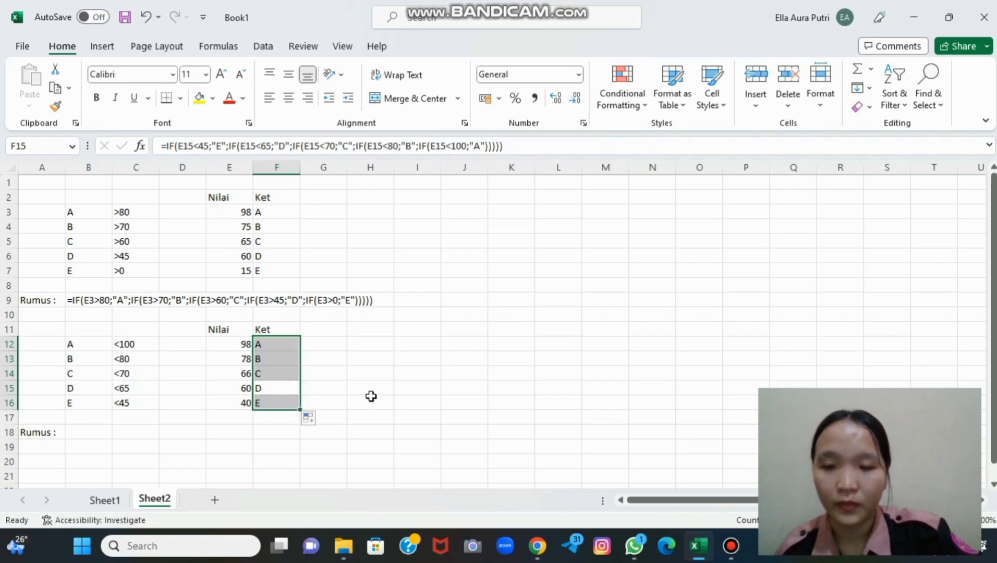
click(421, 347)
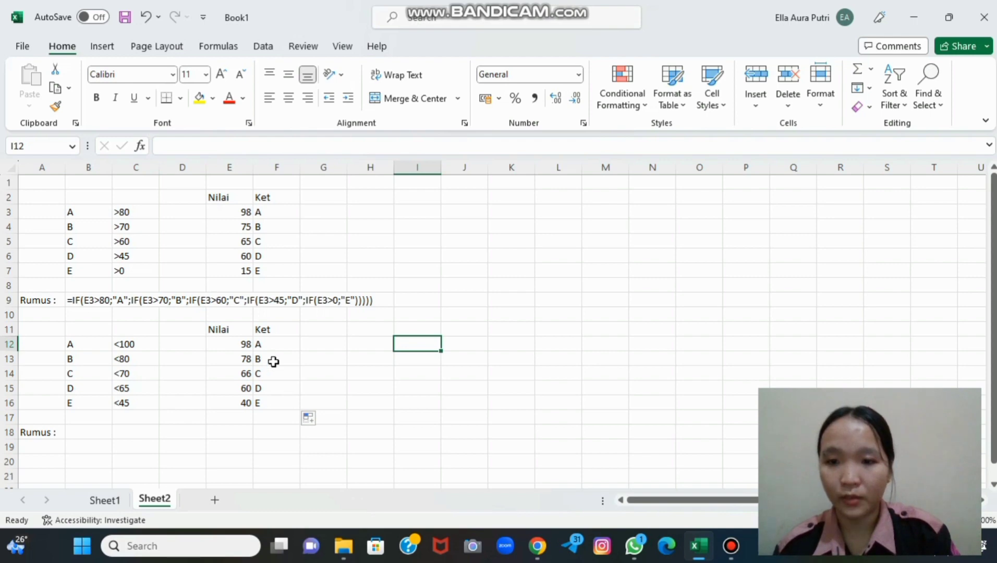
- Copy the full F12 formula text and paste it into B18 beside the second Rumus label
click(274, 344)
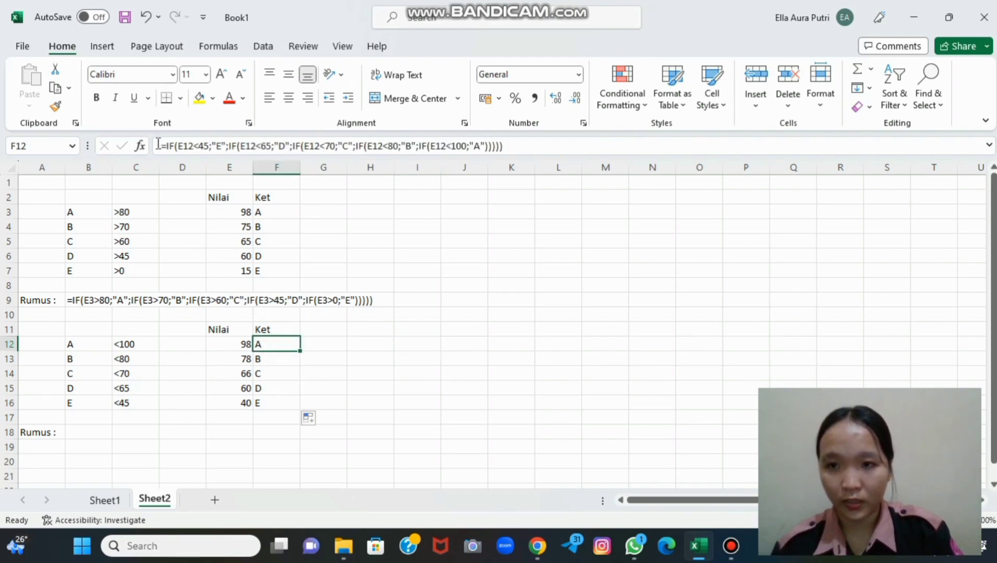
drag(158, 144, 519, 152)
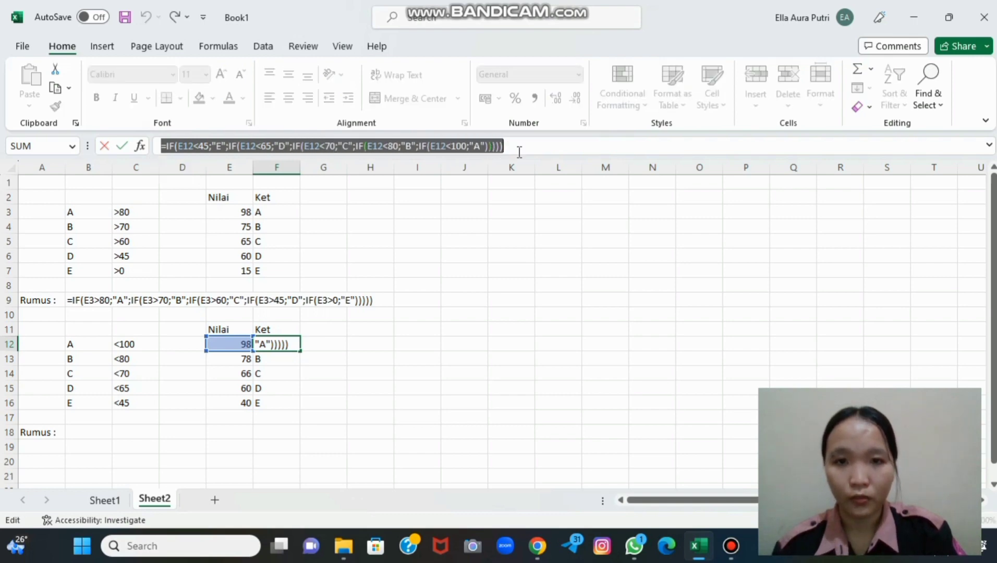
key(ctrl+c)
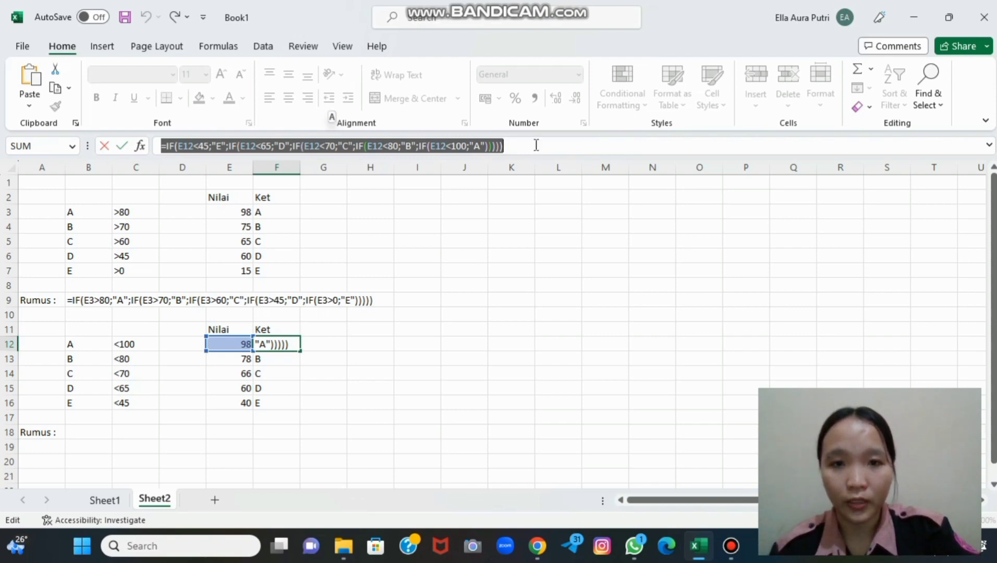
click(522, 146)
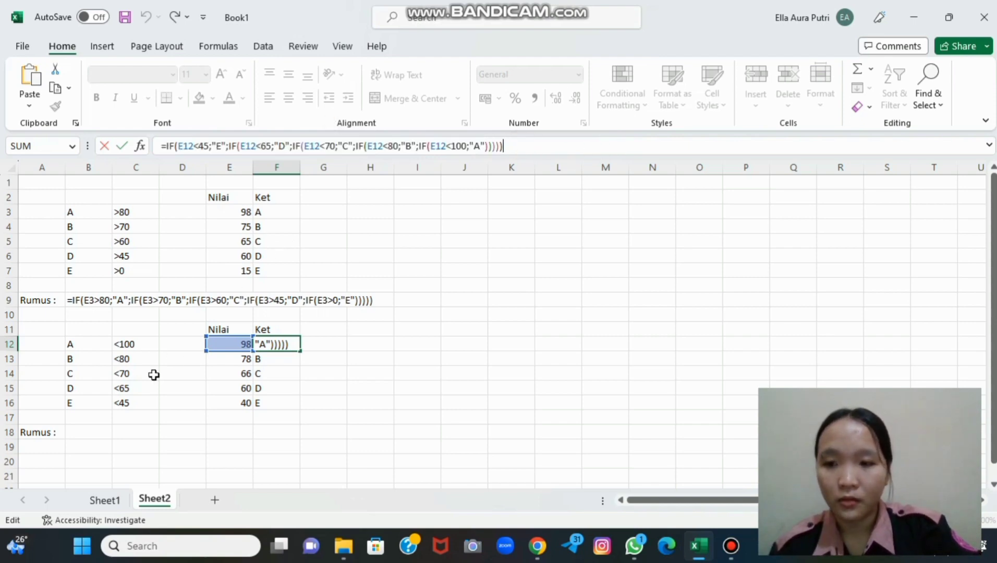
click(79, 432)
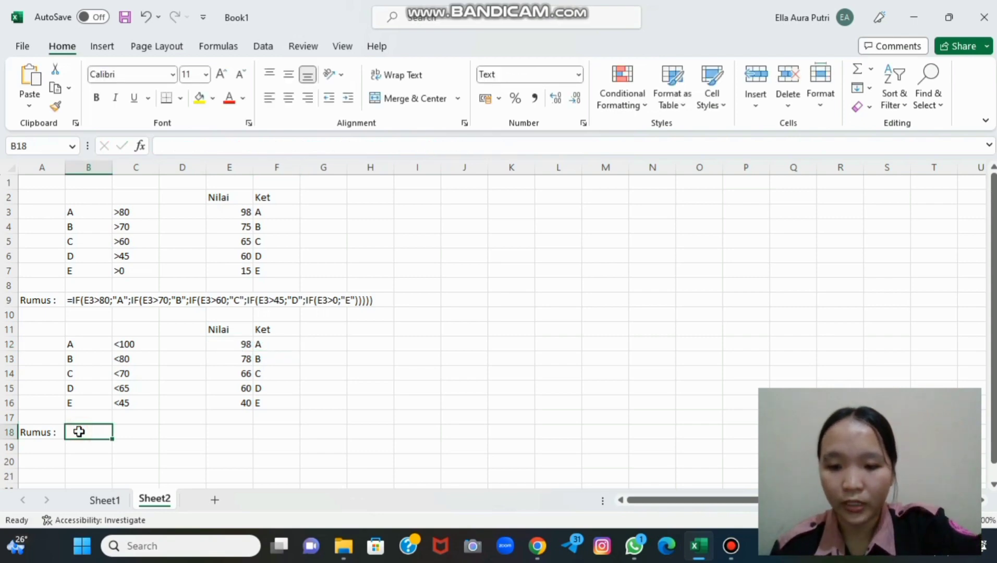
key(ctrl+v)
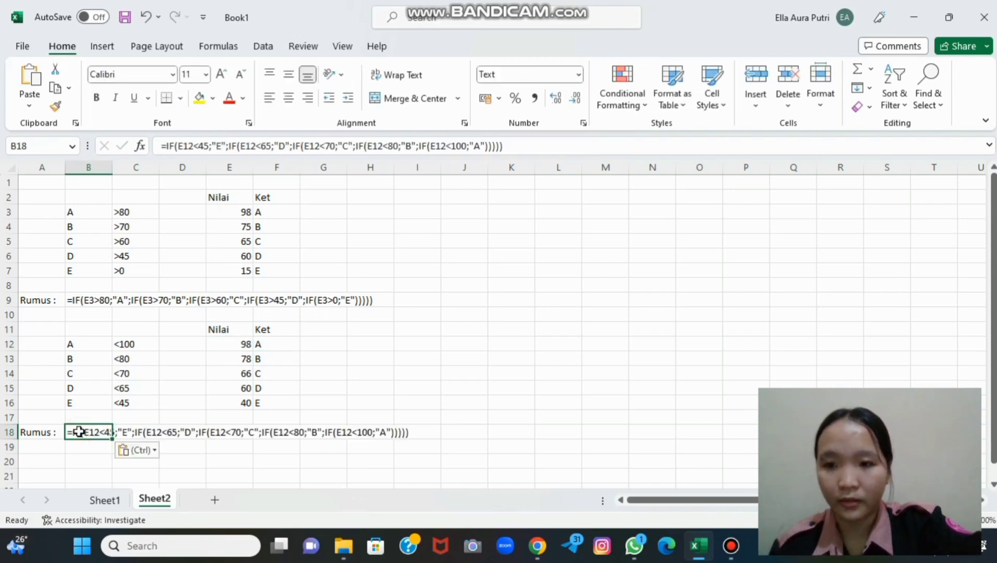
click(413, 436)
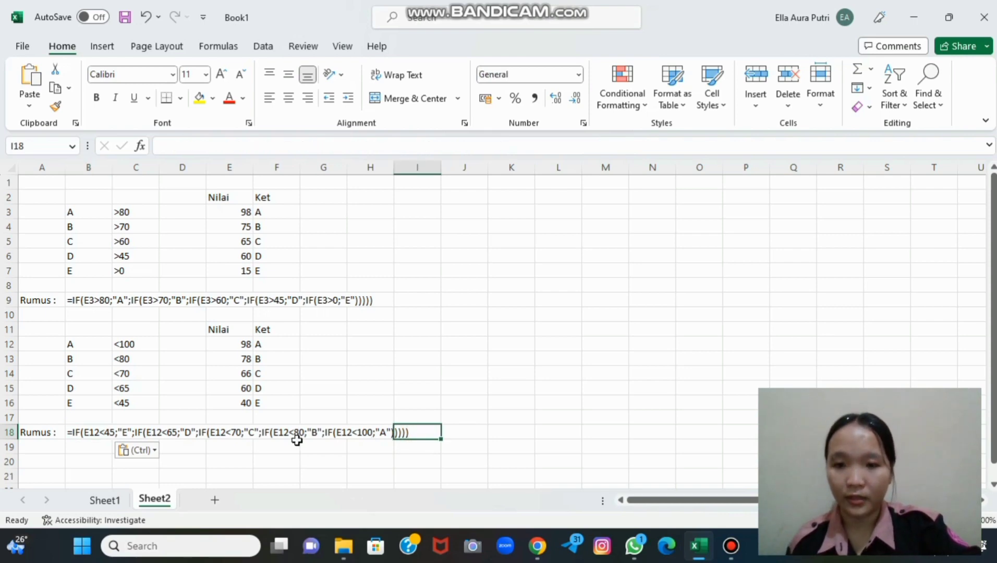